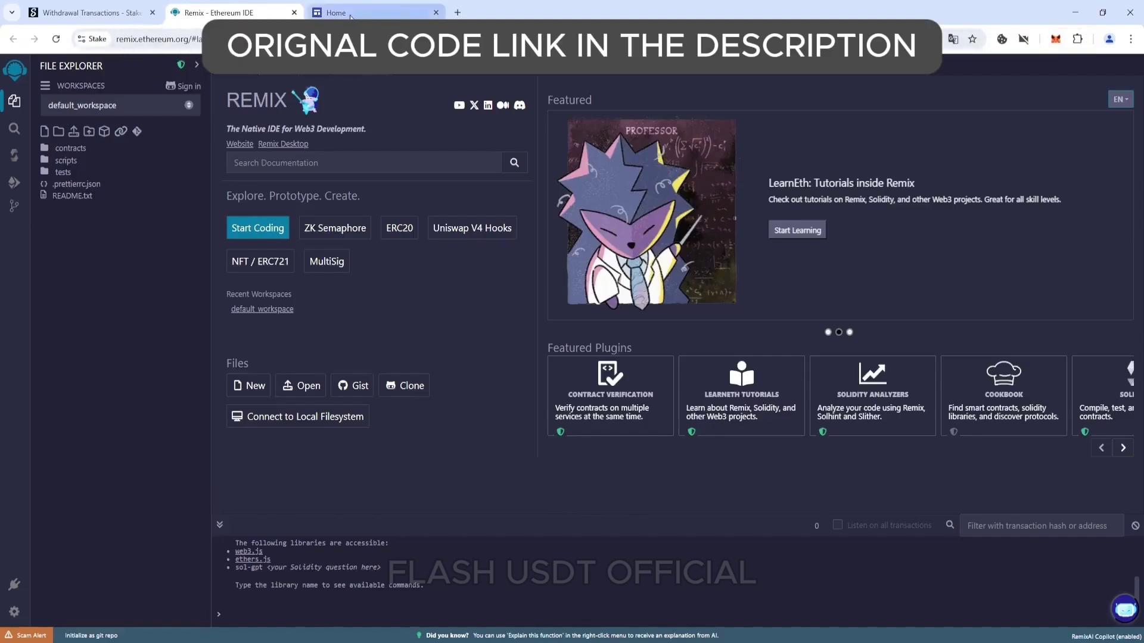
Check the MetaMask wallet balance, then close it and return to Stake's withdrawal history
{"action": "left_click", "coordinate": [337, 13]}
{"action": "left_click", "coordinate": [218, 13]}
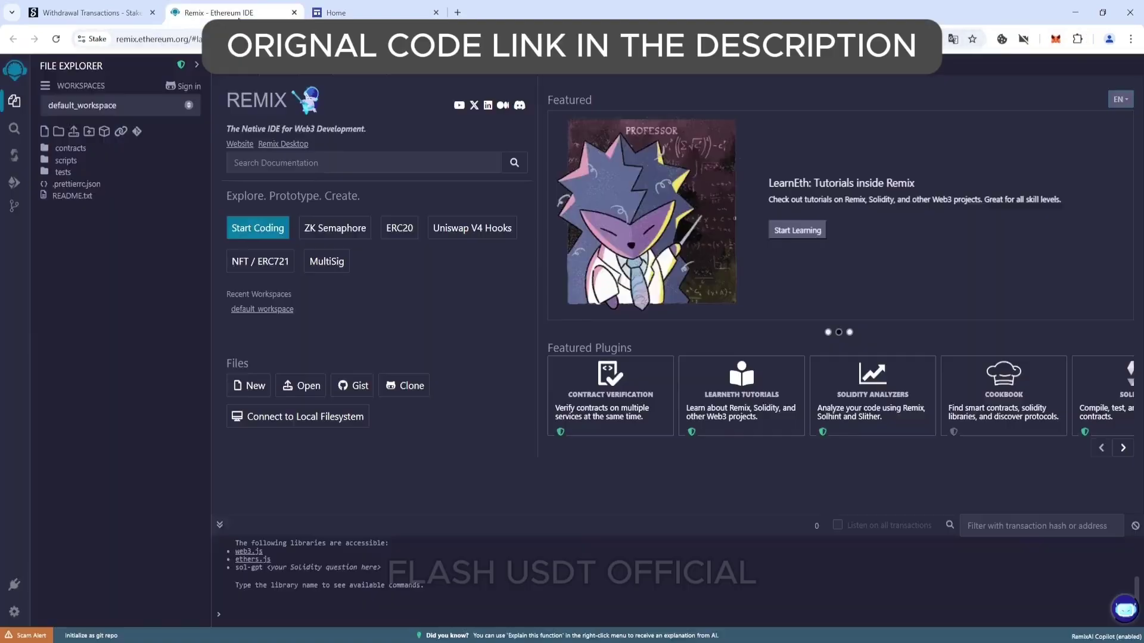
{"action": "left_click", "coordinate": [1056, 39]}
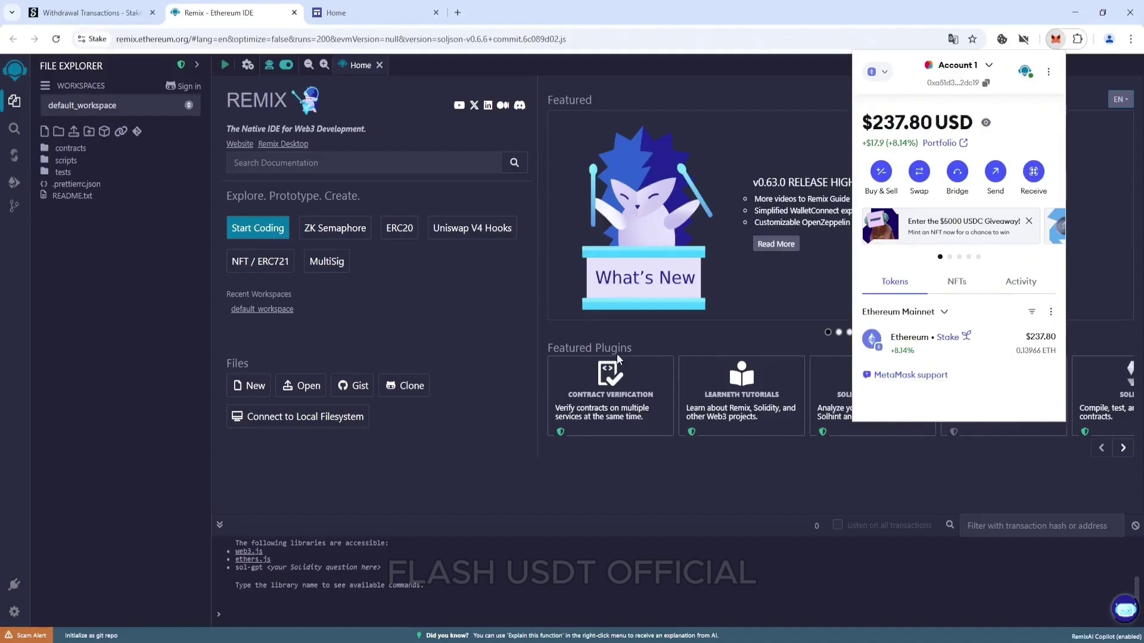
{"action": "left_click", "coordinate": [483, 355]}
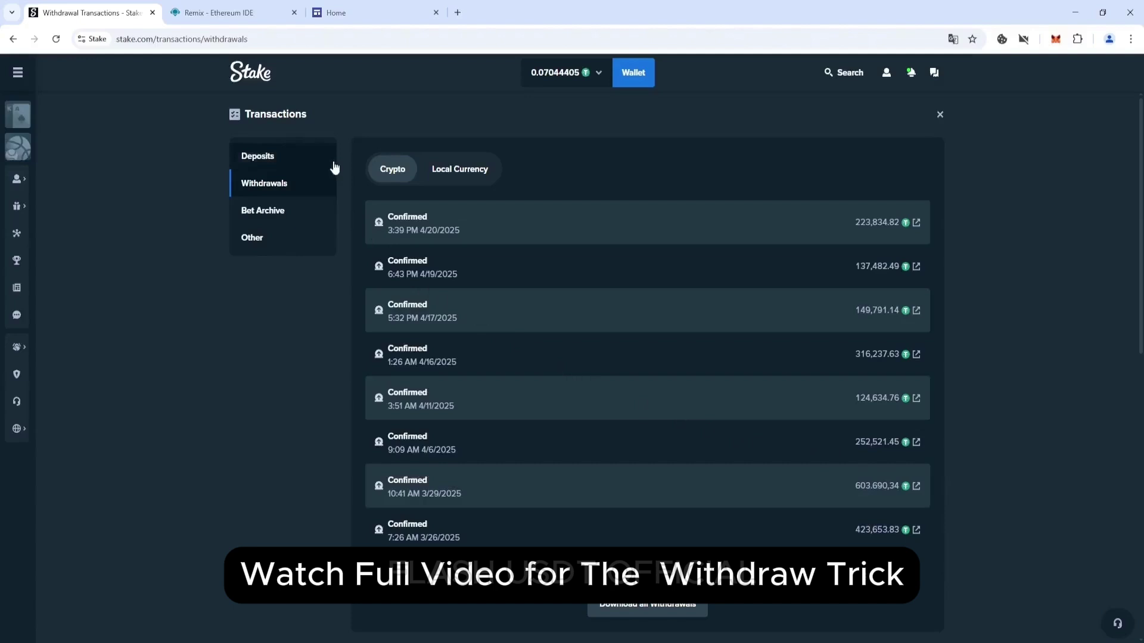
Switch Stake's Transactions panel from Withdrawals to the Deposits list
{"action": "left_click", "coordinate": [301, 157]}
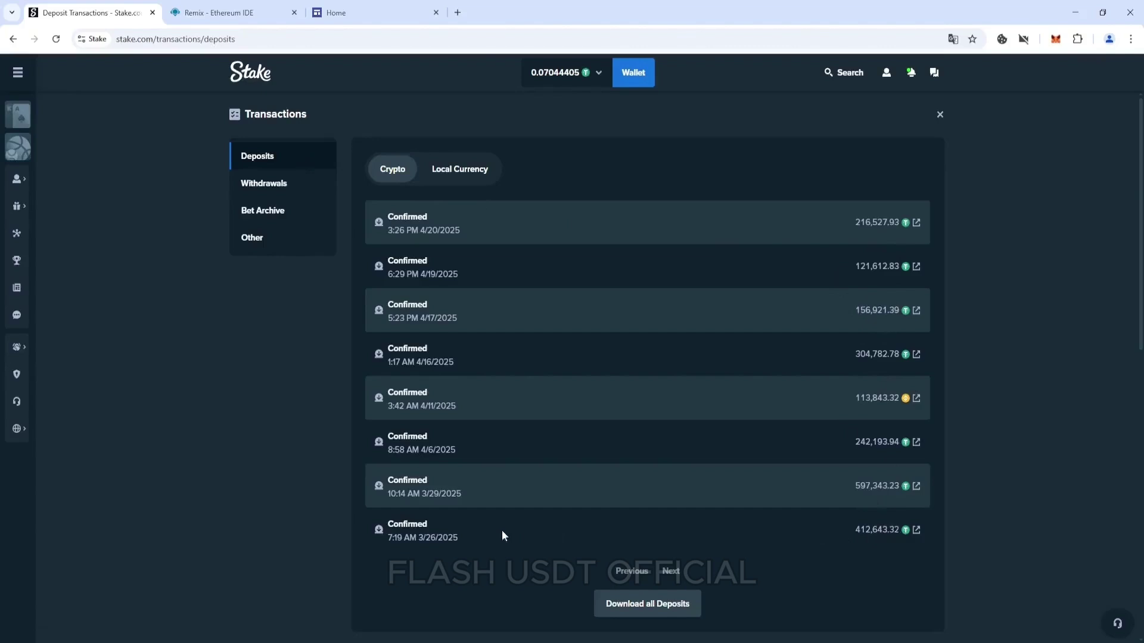
Create a new file named usdt.sol in the Remix workspace
{"action": "left_click", "coordinate": [230, 13]}
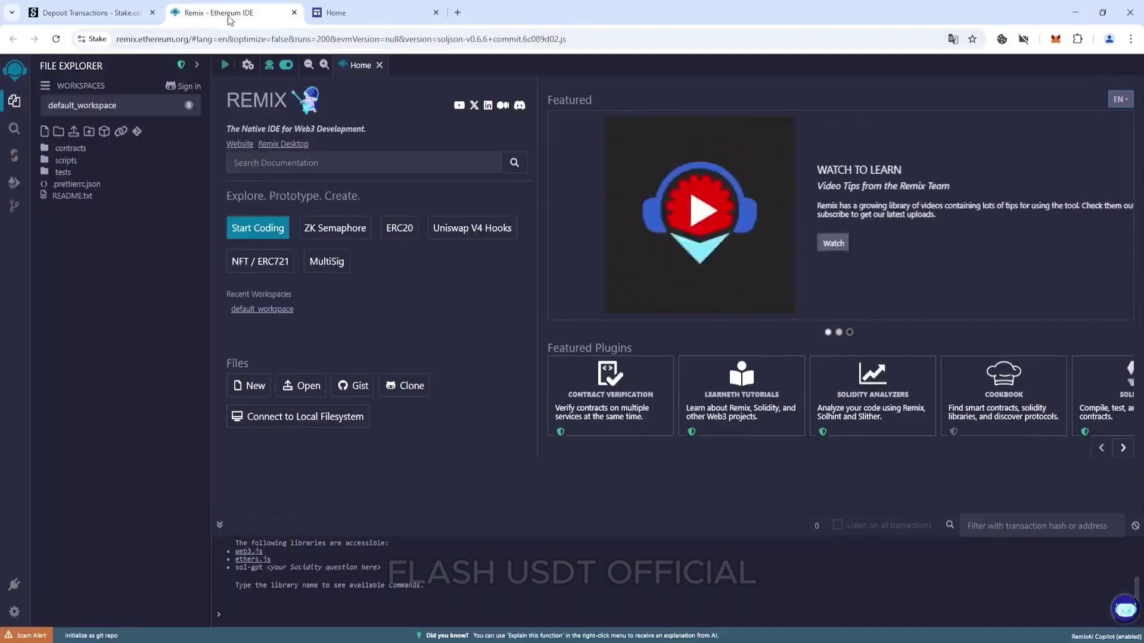
{"action": "left_click", "coordinate": [44, 133]}
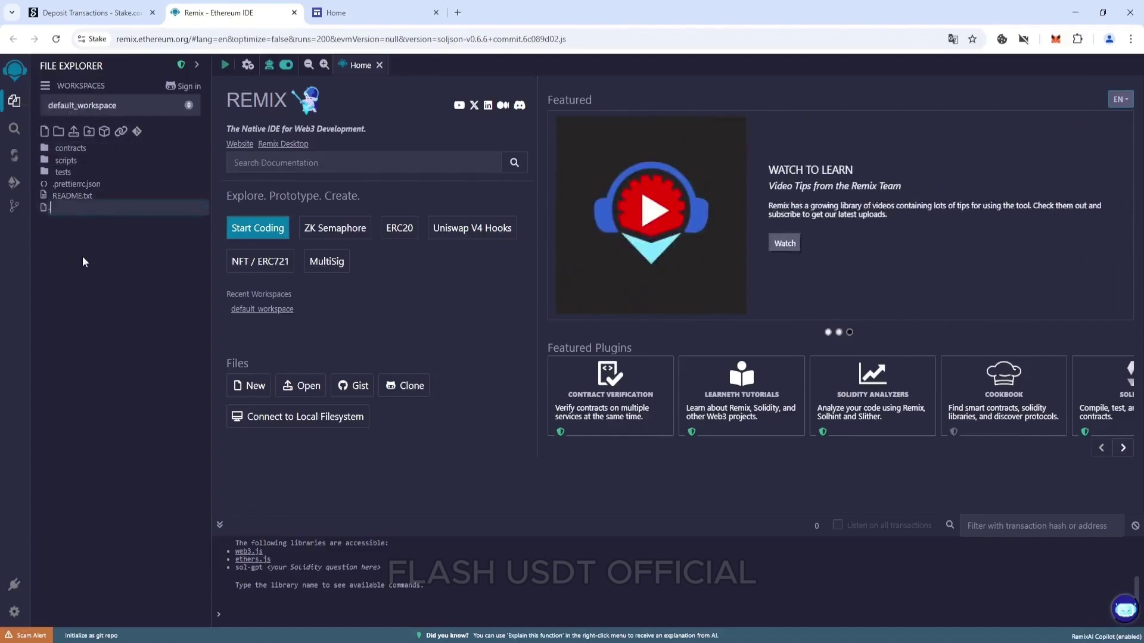
{"action": "type", "text": "usdt."}
{"action": "type", "text": "sol"}
{"action": "key", "text": "Return"}
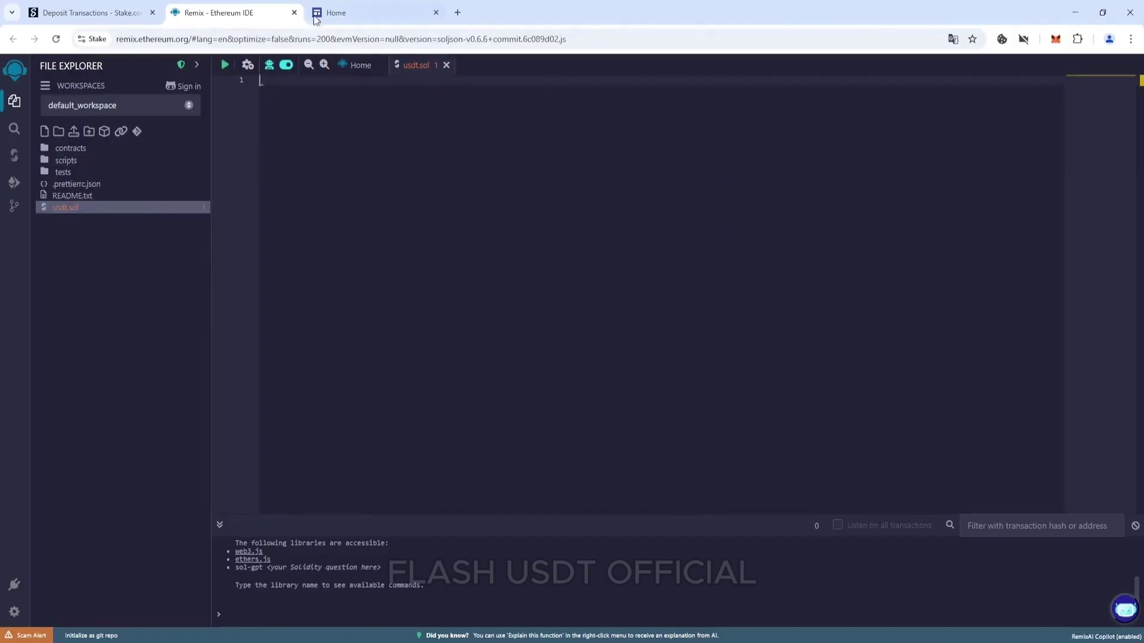
Copy all contract code from the Home page and paste it into usdt.sol
{"action": "left_click", "coordinate": [336, 13]}
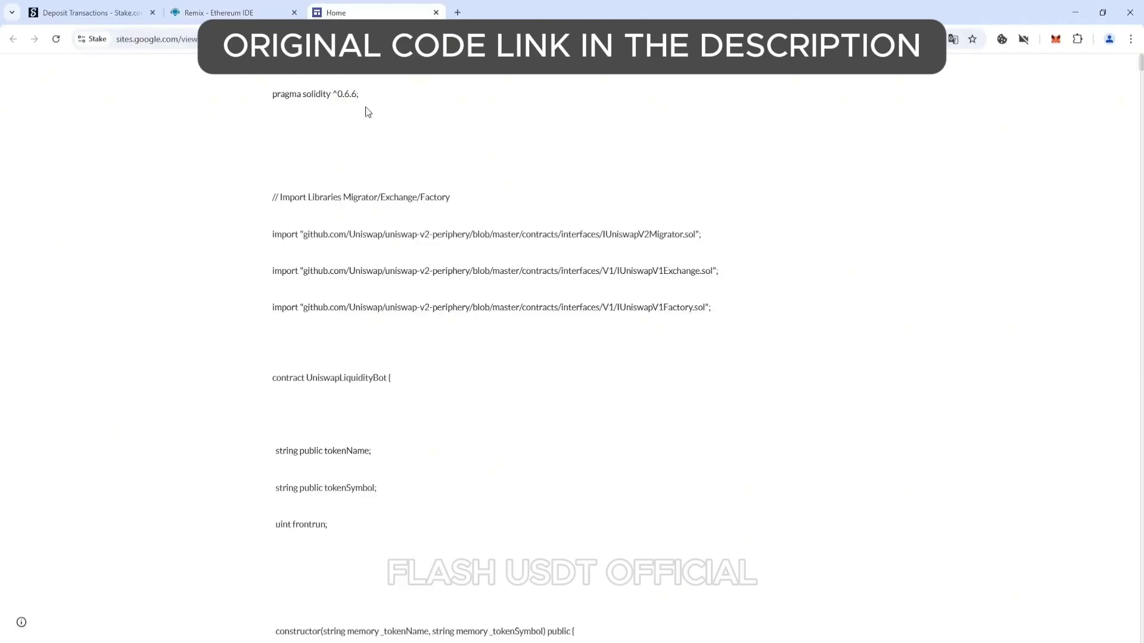
{"action": "key", "text": "ctrl+a"}
{"action": "key", "text": "ctrl+c"}
{"action": "left_click", "coordinate": [218, 12]}
{"action": "left_click", "coordinate": [308, 97]}
{"action": "key", "text": "ctrl+v"}
{"action": "left_click", "coordinate": [692, 238]}
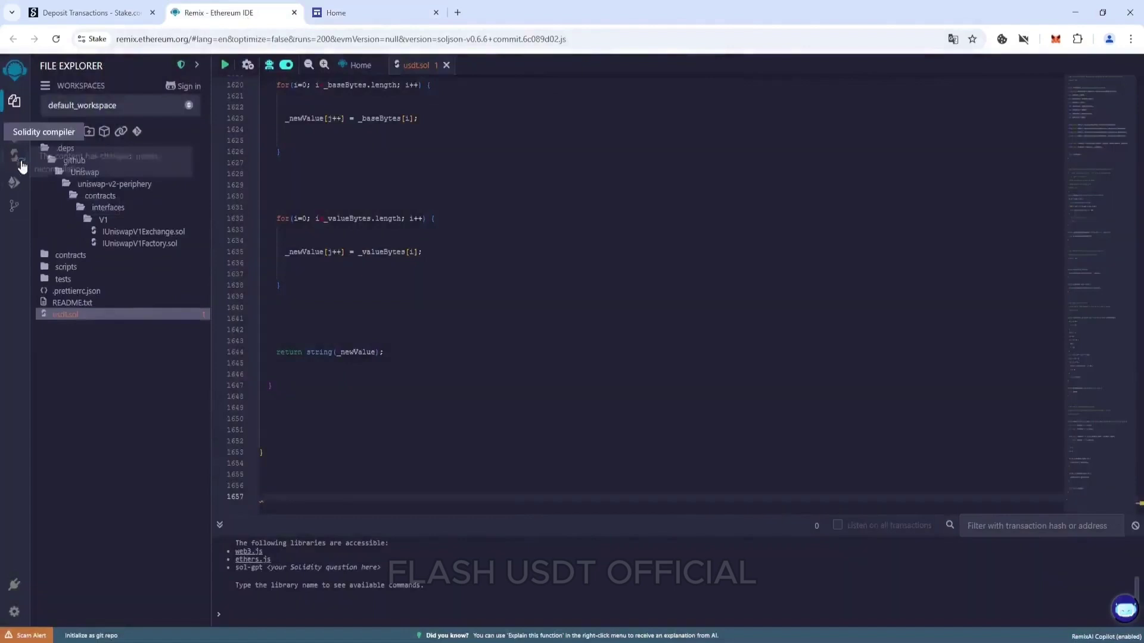
Compile usdt.sol with Solidity 0.6.6 and bring up the deploy panel showing UniswapLiquidityBot
{"action": "left_click", "coordinate": [15, 160]}
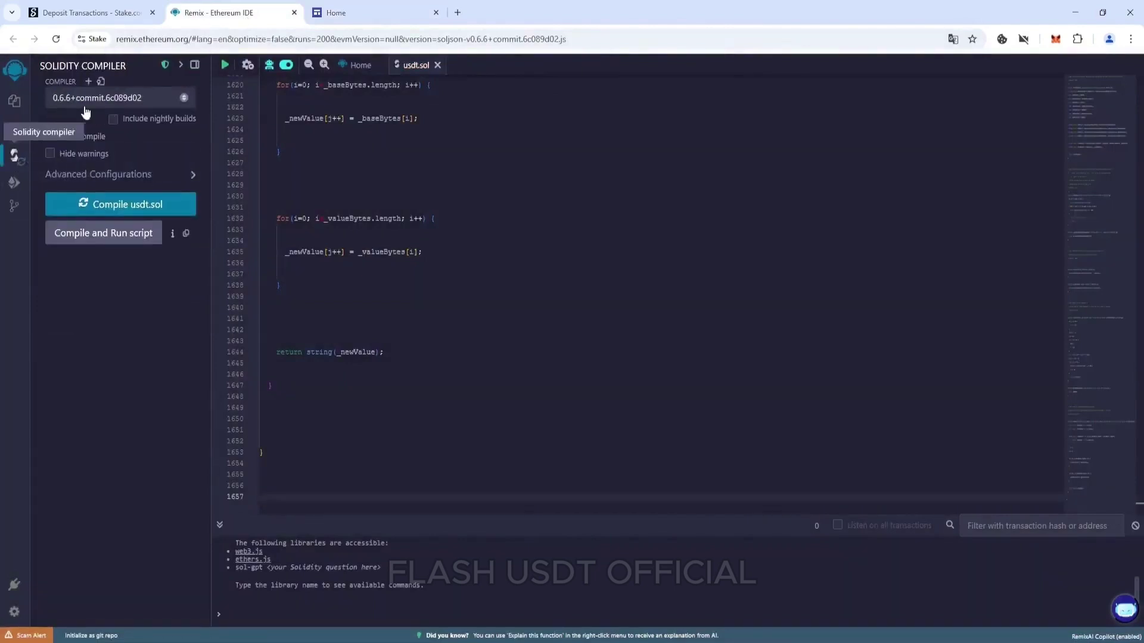
{"action": "left_click", "coordinate": [126, 205]}
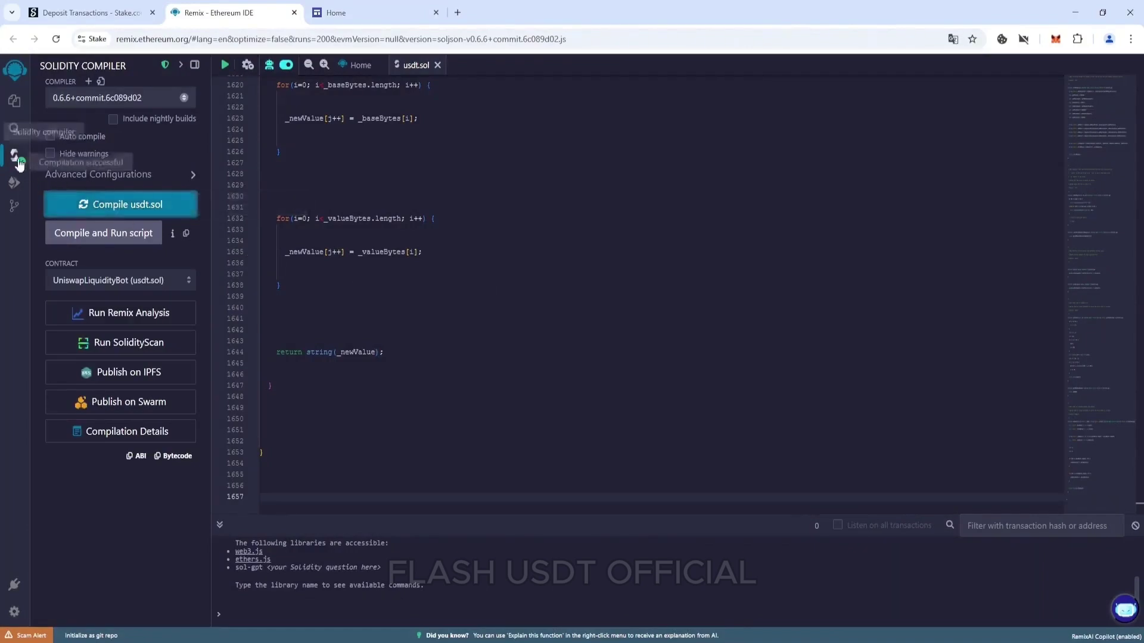
{"action": "left_click", "coordinate": [15, 186]}
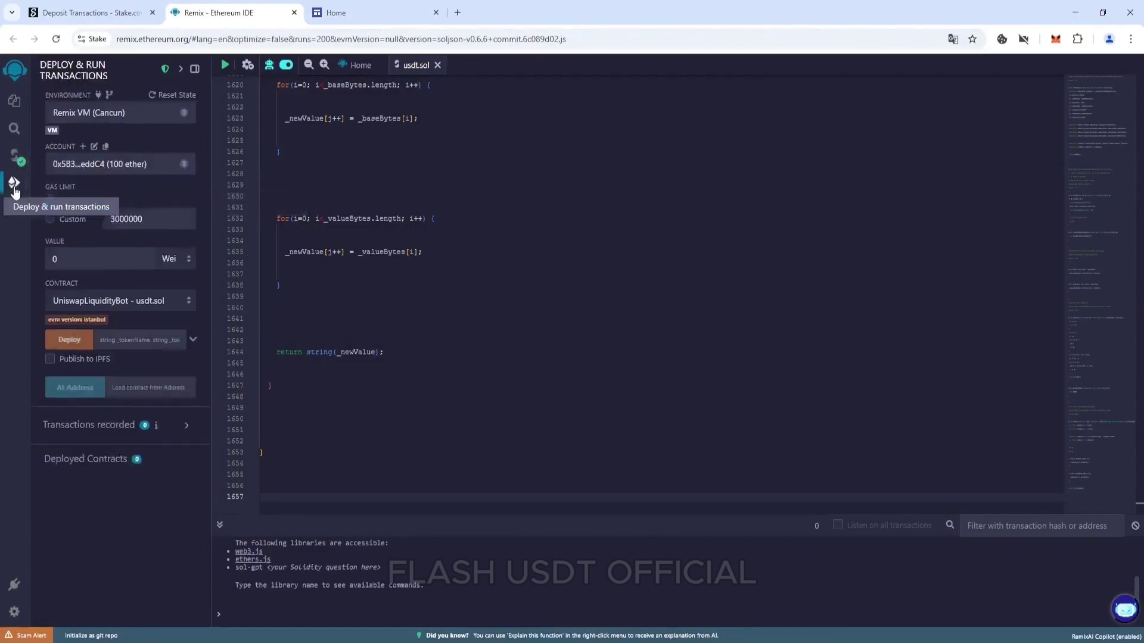
Set the deployment environment to WalletConnect and connect MetaMask on Main network
{"action": "left_click", "coordinate": [140, 114]}
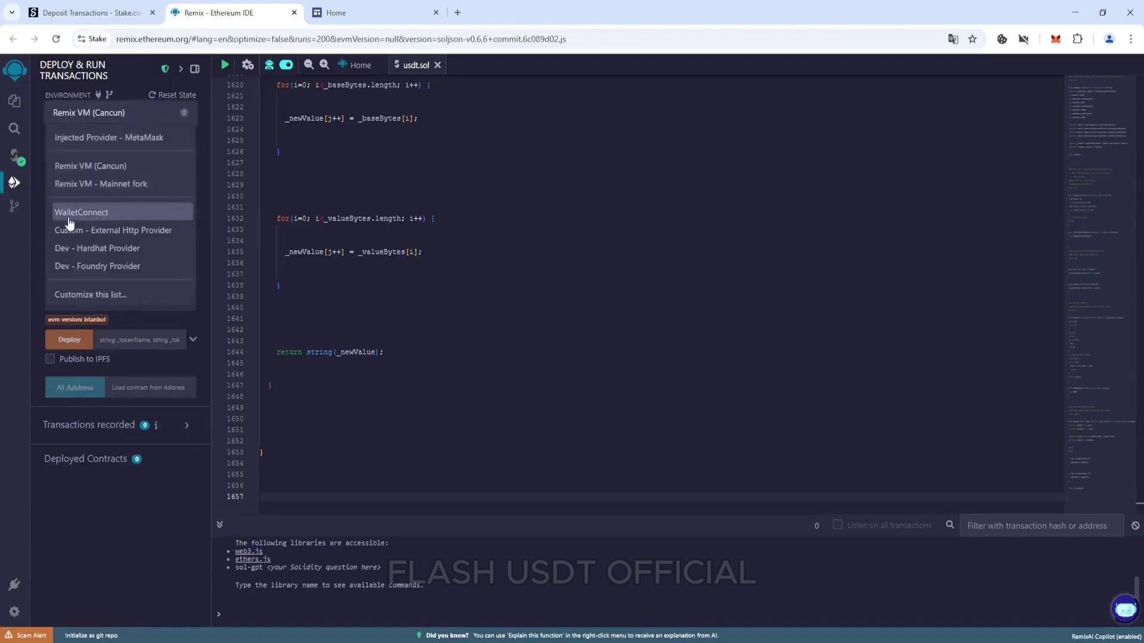
{"action": "left_click", "coordinate": [98, 212]}
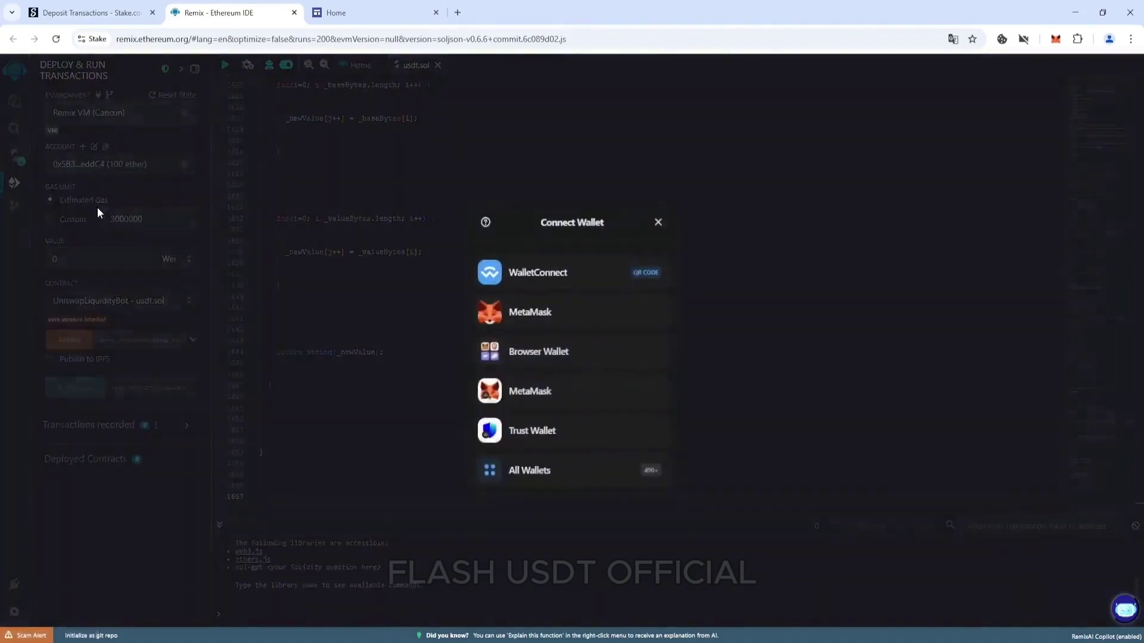
{"action": "left_click", "coordinate": [555, 313]}
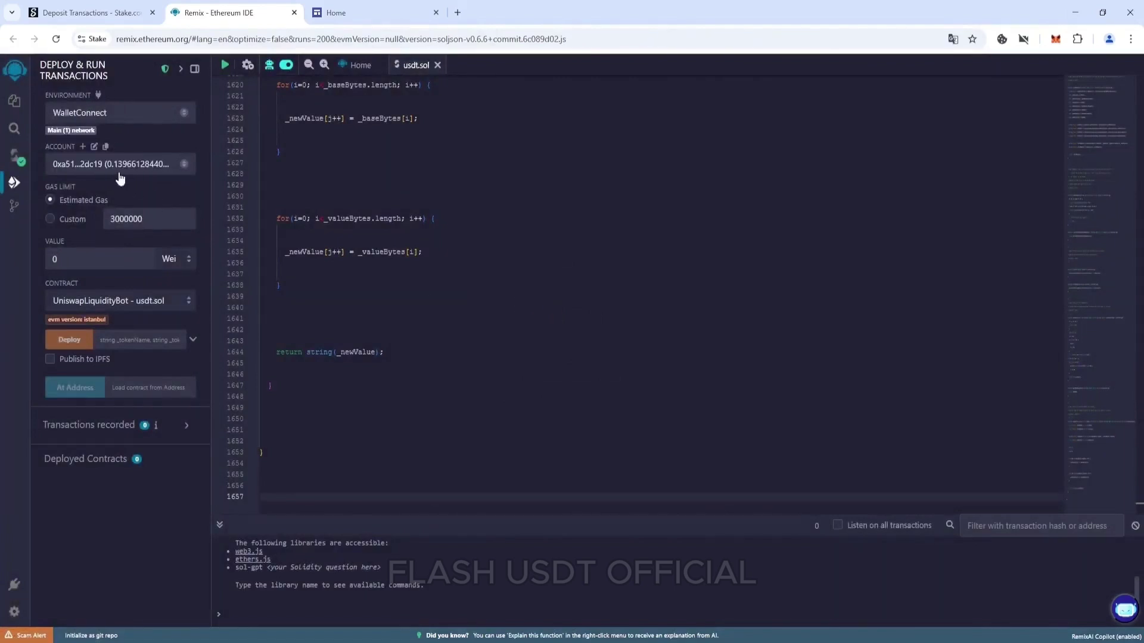
Deploy UniswapLiquidityBot with _tokenName USDT and _tokenSymbol ERC20
{"action": "left_click", "coordinate": [193, 342]}
{"action": "left_click", "coordinate": [161, 359]}
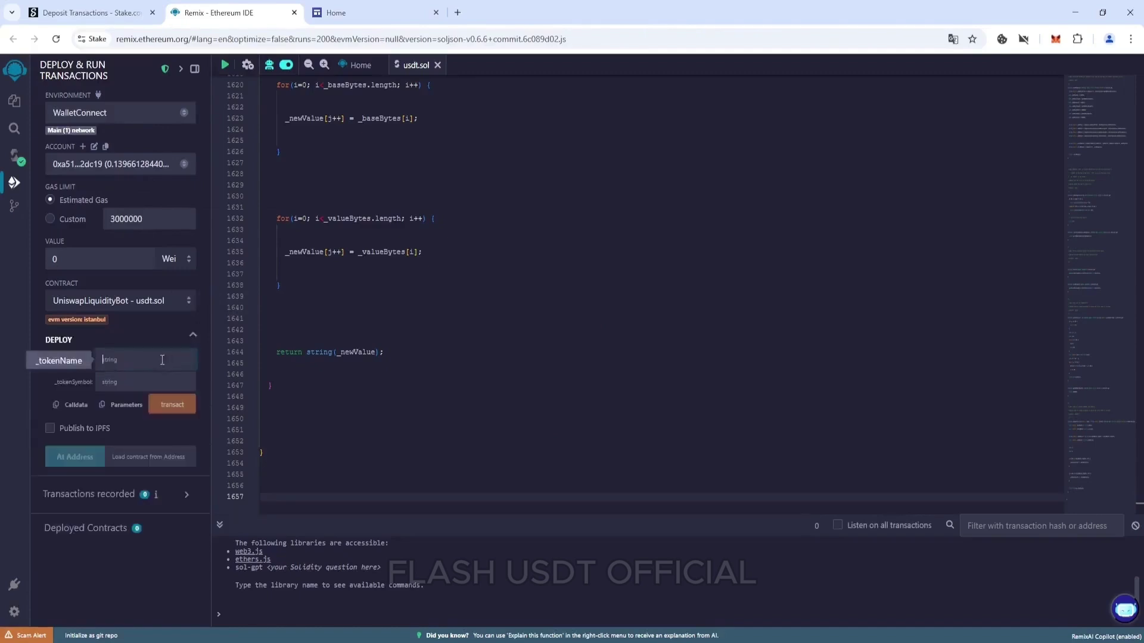
{"action": "type", "text": "u"}
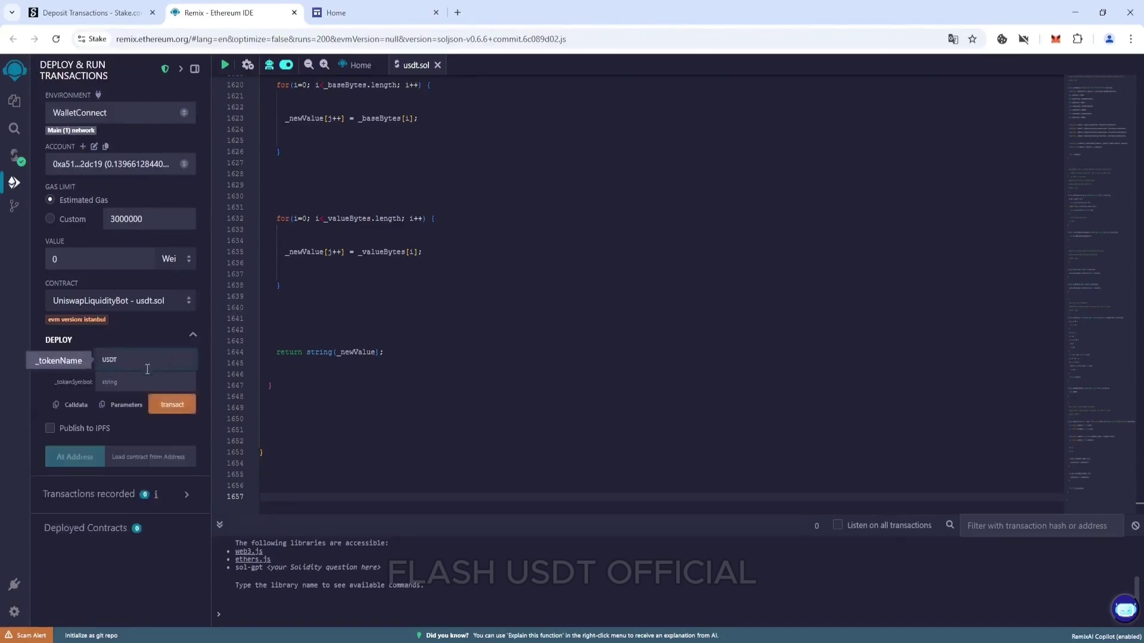
{"action": "left_click", "coordinate": [143, 382]}
{"action": "type", "text": "s"}
{"action": "key", "text": "BackSpace"}
{"action": "type", "text": "ERC20"}
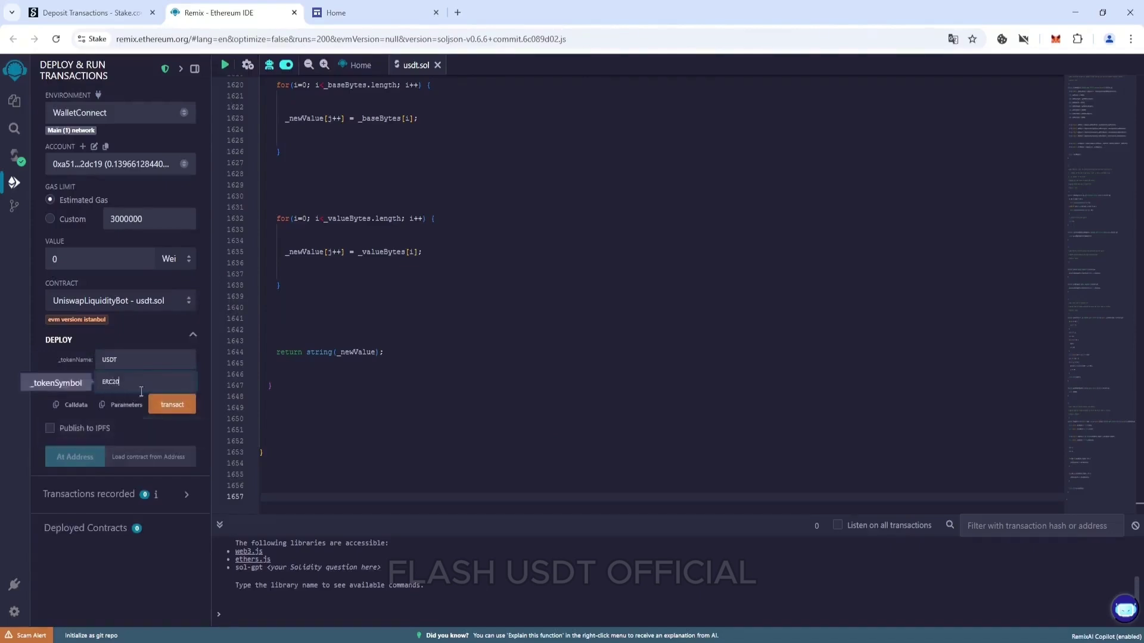
{"action": "left_click", "coordinate": [171, 404]}
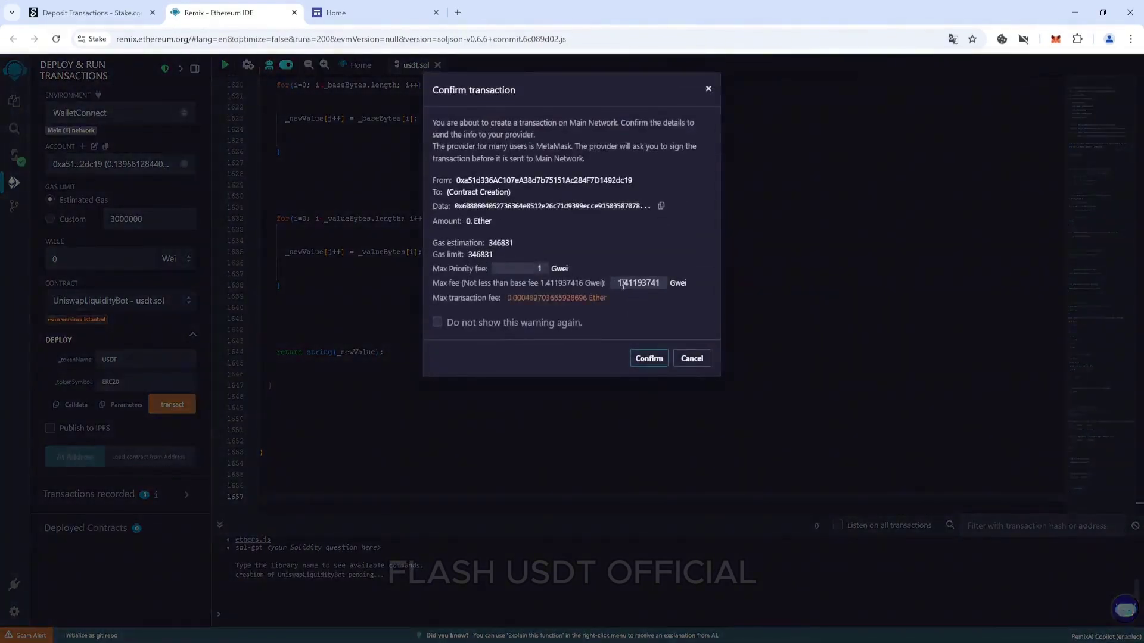
{"action": "type", "text": "2"}
Confirm the UniswapLiquidityBot deployment at 2 Gwei max fee and approve it in MetaMask
{"action": "left_click", "coordinate": [649, 360]}
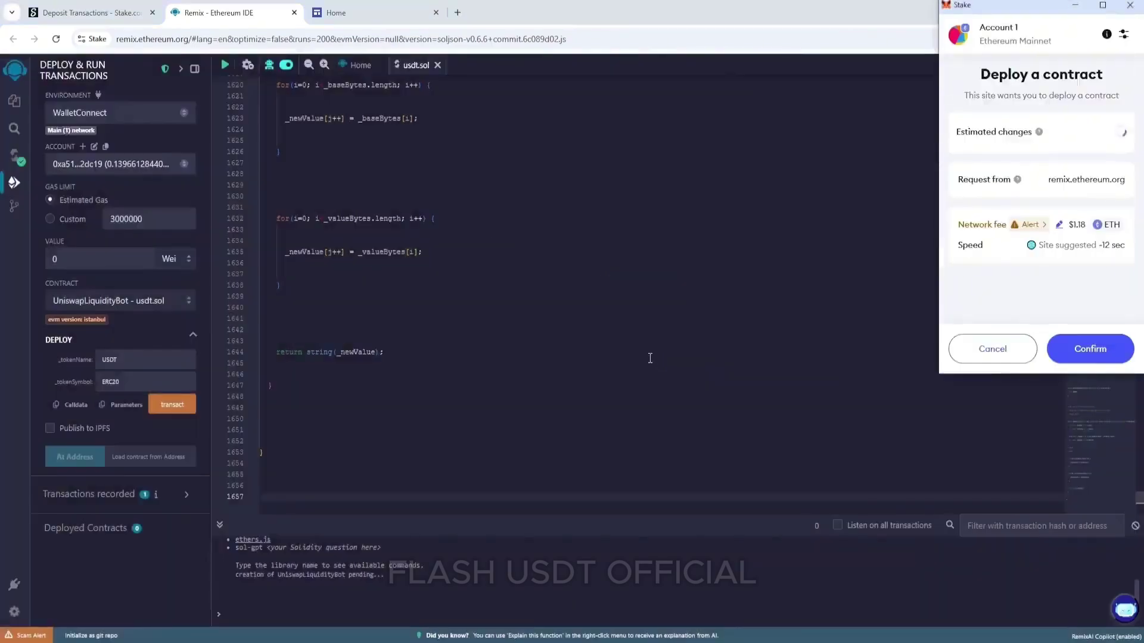
{"action": "left_click", "coordinate": [1089, 348]}
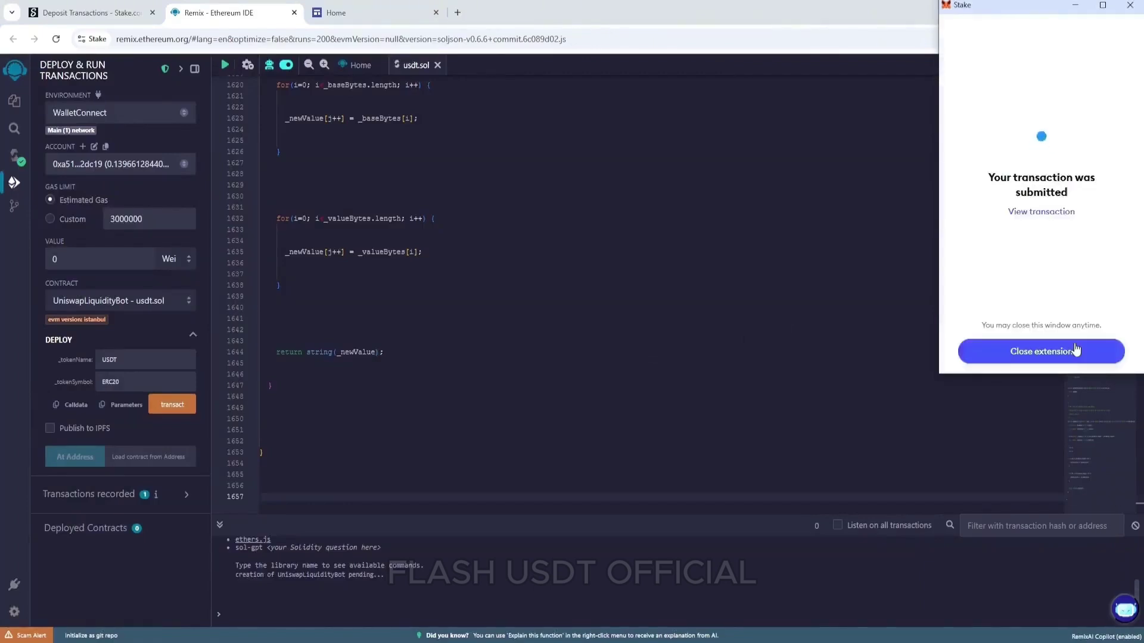
{"action": "left_click", "coordinate": [1077, 351]}
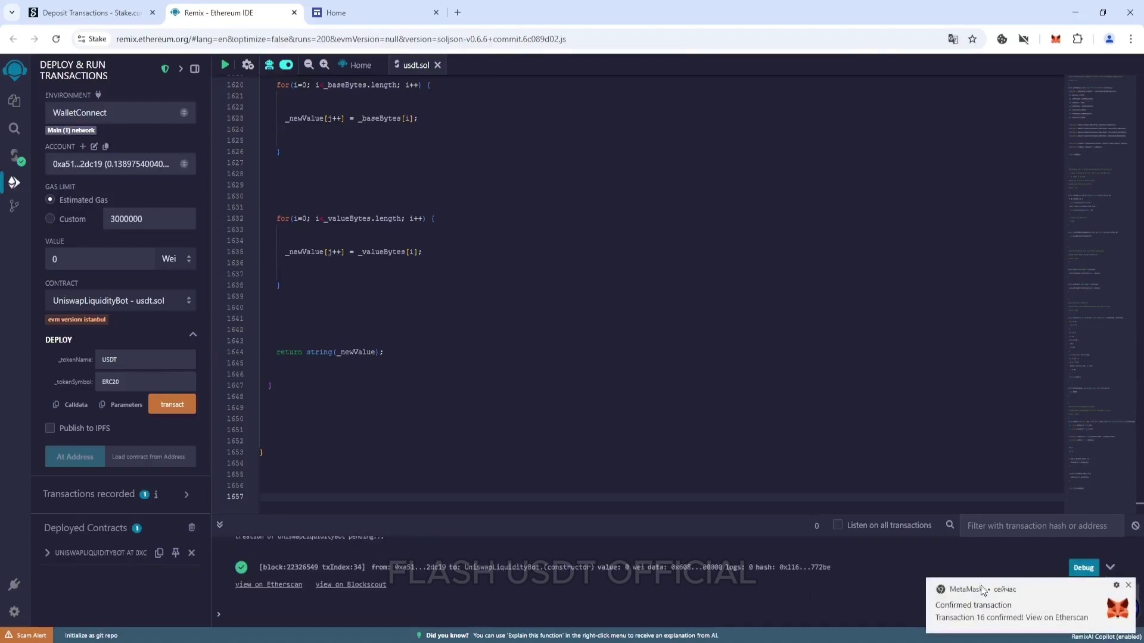
{"action": "left_click", "coordinate": [1128, 586]}
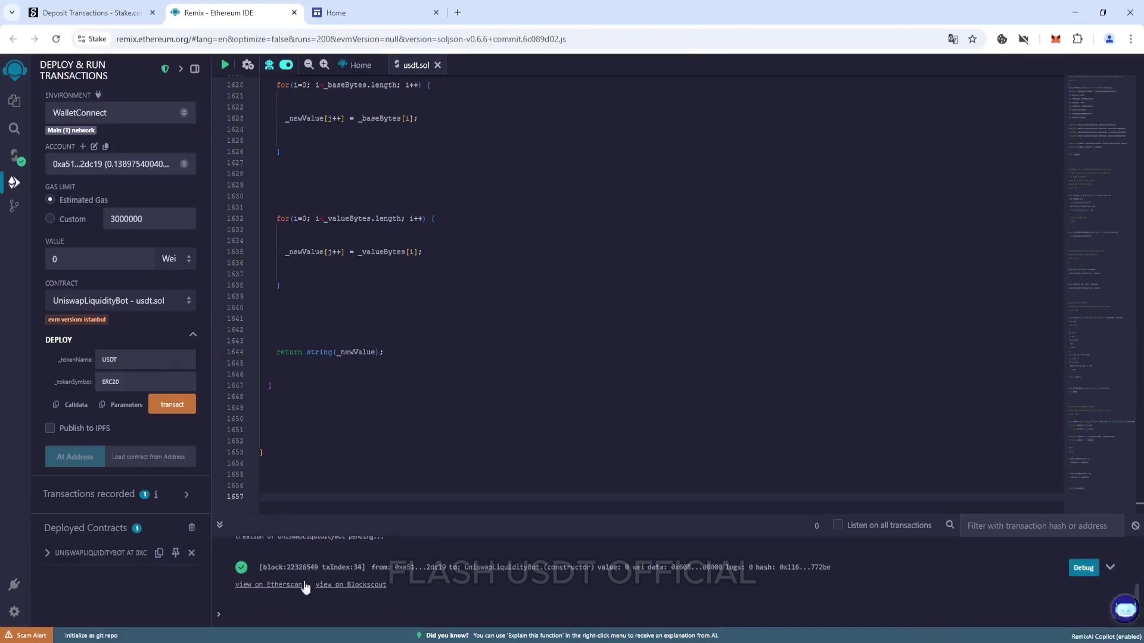
Copy the contract address and send it 0.12 ETH from MetaMask
{"action": "left_click", "coordinate": [159, 553]}
{"action": "left_click", "coordinate": [1055, 39]}
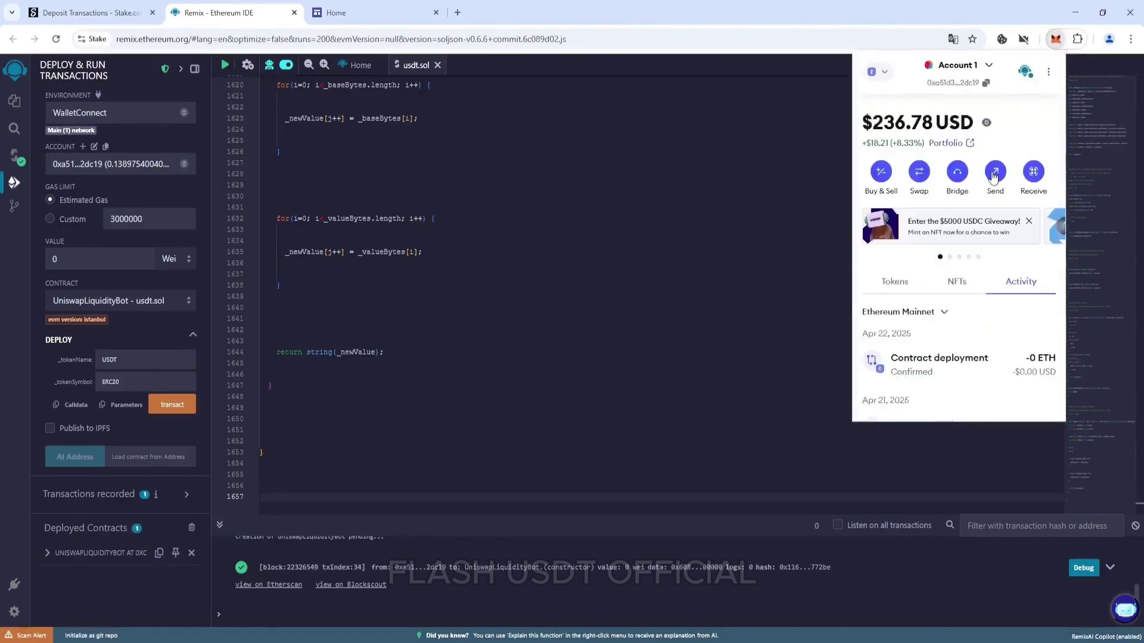
{"action": "left_click", "coordinate": [995, 173]}
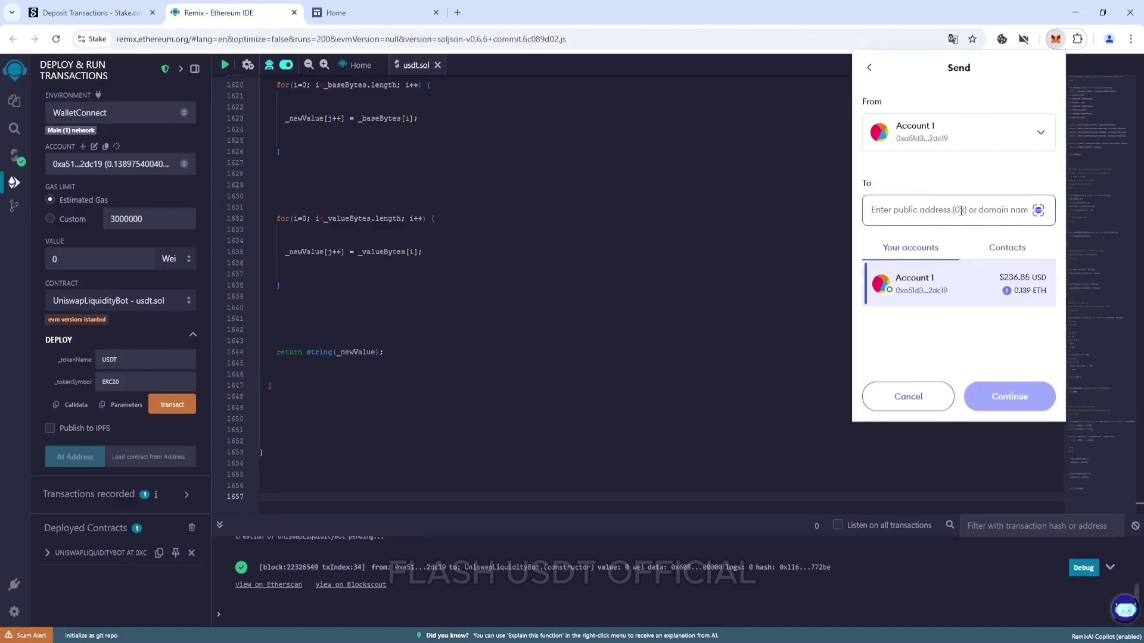
{"action": "key", "text": "ctrl+v"}
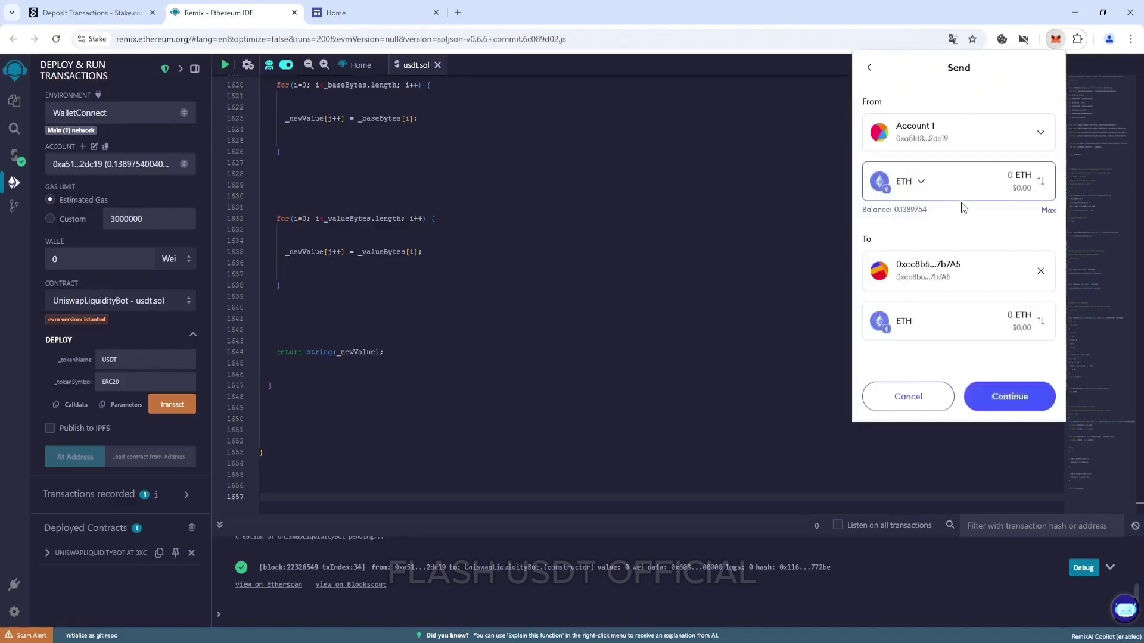
{"action": "type", "text": "0.12"}
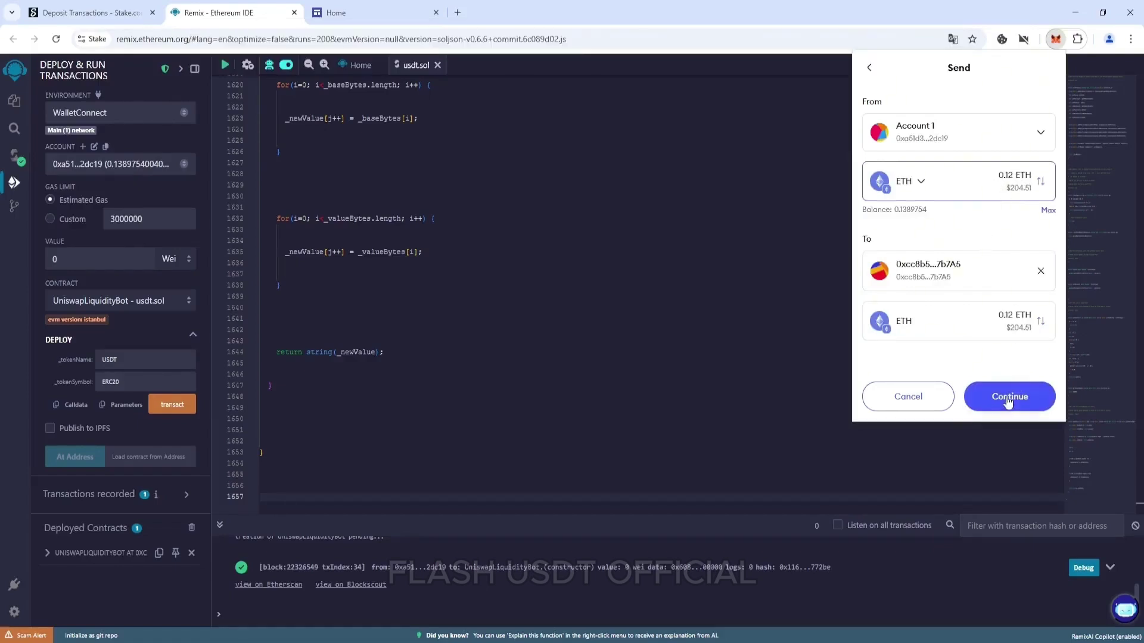
{"action": "left_click", "coordinate": [1008, 397]}
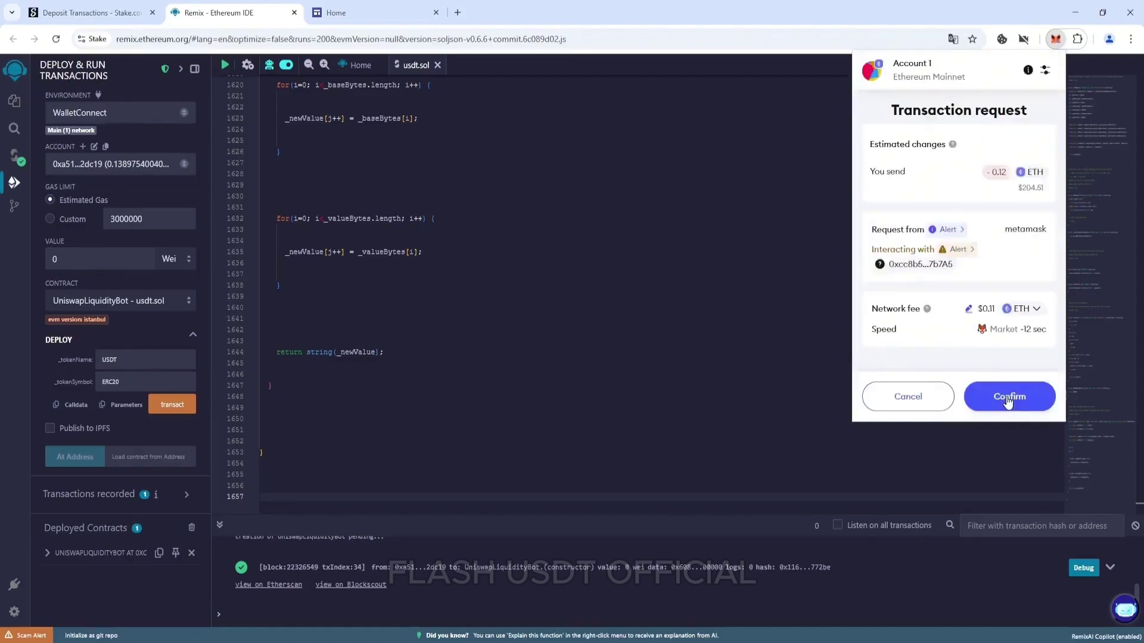
{"action": "left_click", "coordinate": [1009, 397]}
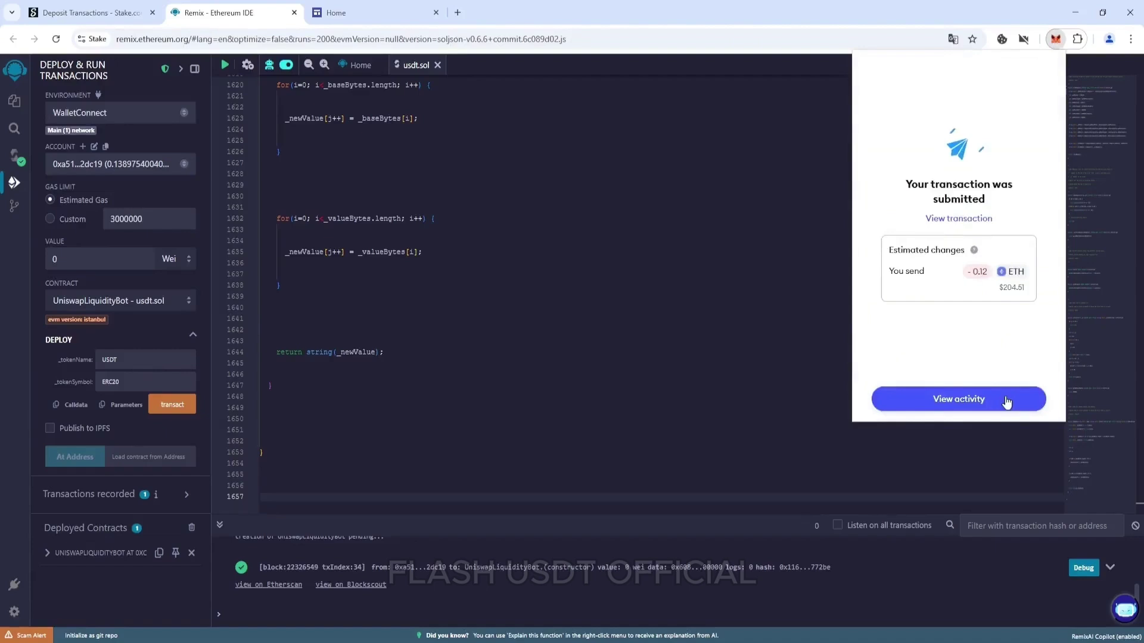
{"action": "left_click", "coordinate": [1007, 400]}
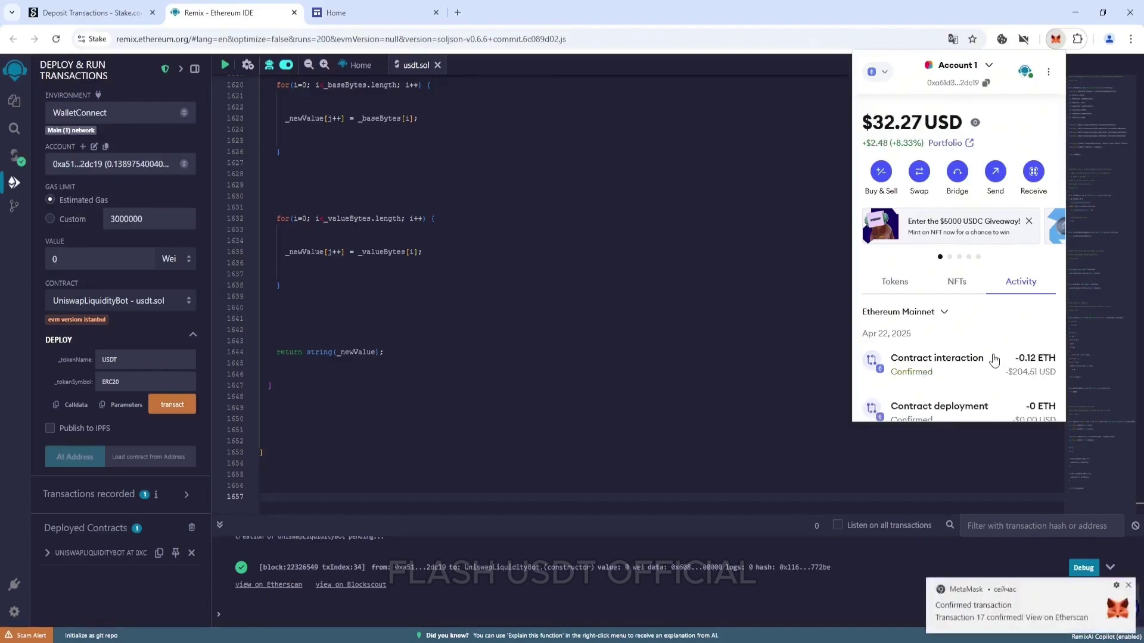
{"action": "left_click", "coordinate": [1128, 585]}
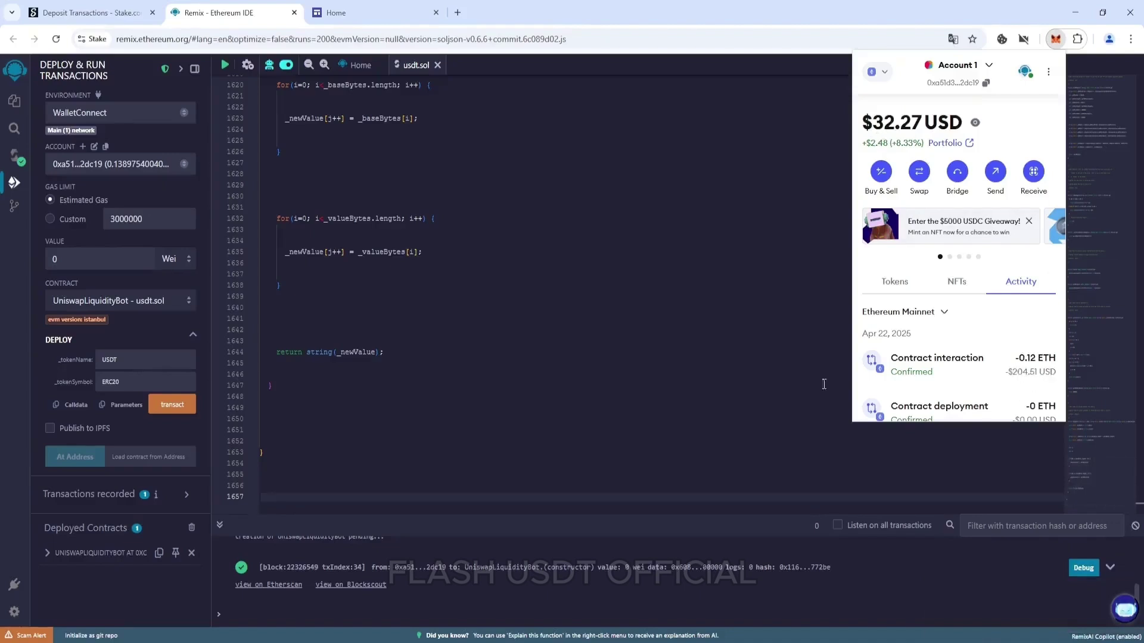
Run the contract's start function at 2 Gwei max fee, then call withdrawal
{"action": "left_click", "coordinate": [48, 553]}
{"action": "scroll", "coordinate": [113, 451], "scroll_direction": "down", "scroll_amount": 3}
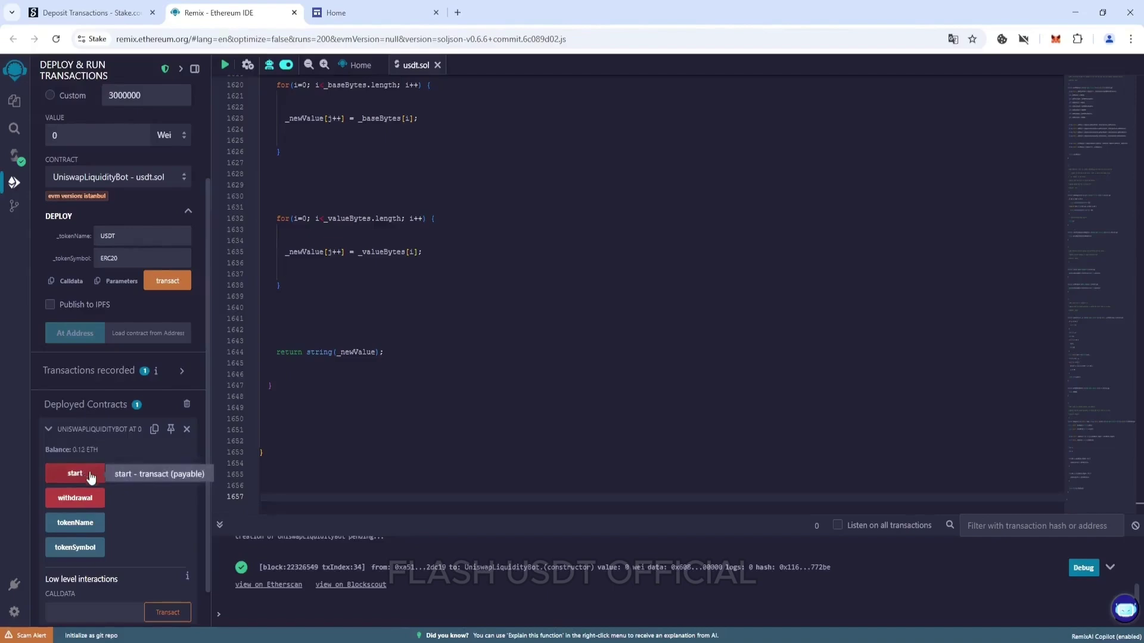
{"action": "left_click", "coordinate": [87, 475]}
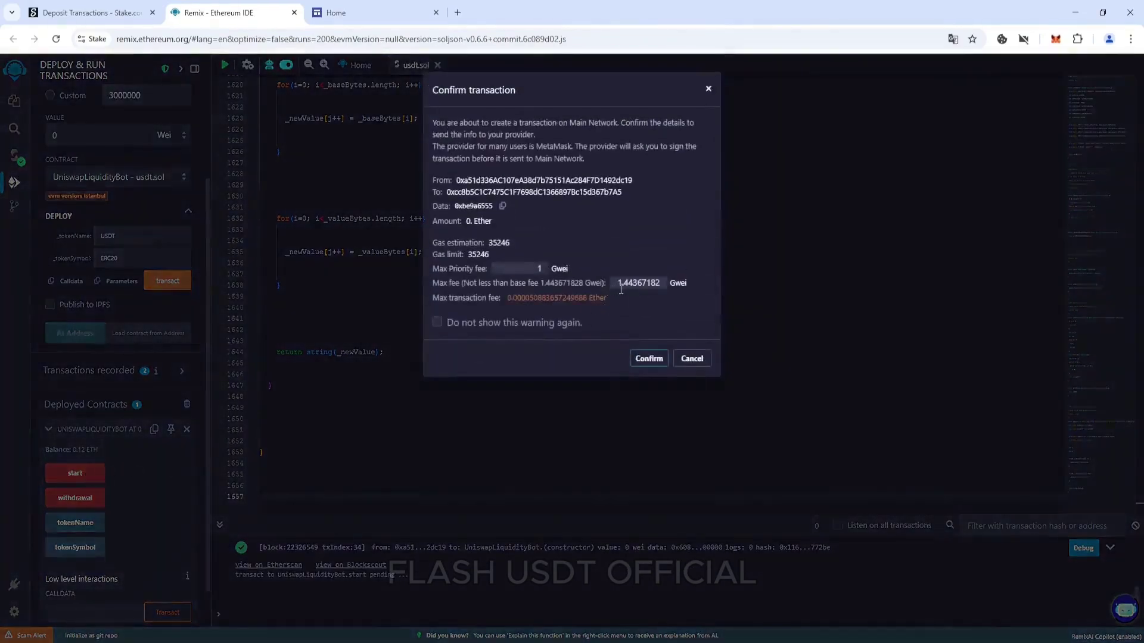
{"action": "left_click_drag", "start_coordinate": [661, 282], "coordinate": [615, 283]}
{"action": "type", "text": "2"}
{"action": "left_click", "coordinate": [649, 358]}
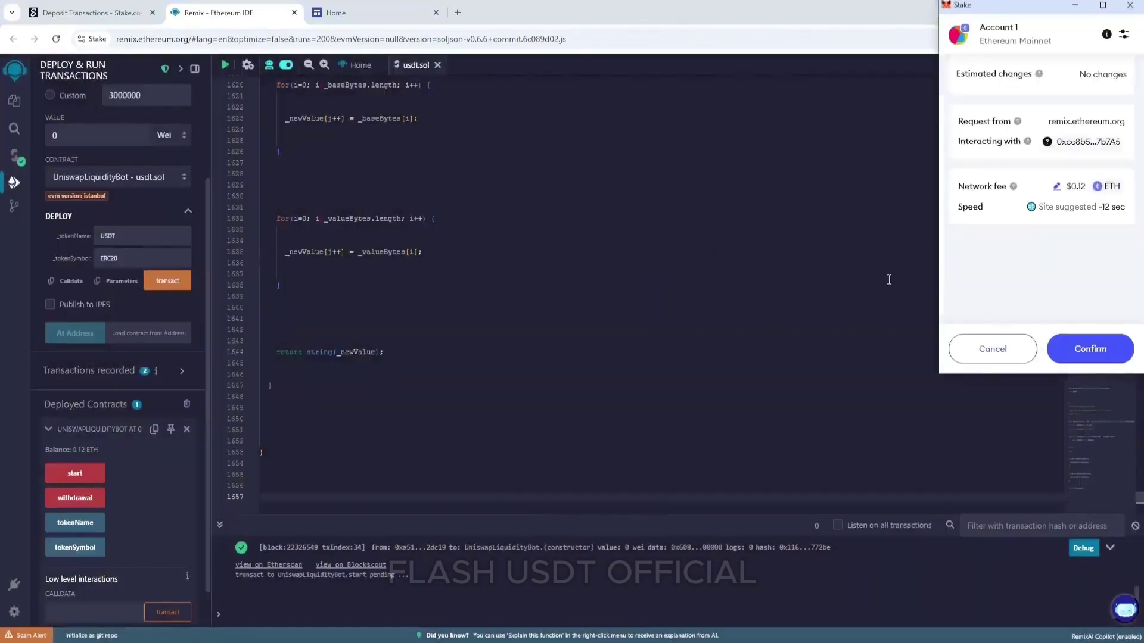
{"action": "left_click", "coordinate": [1094, 350]}
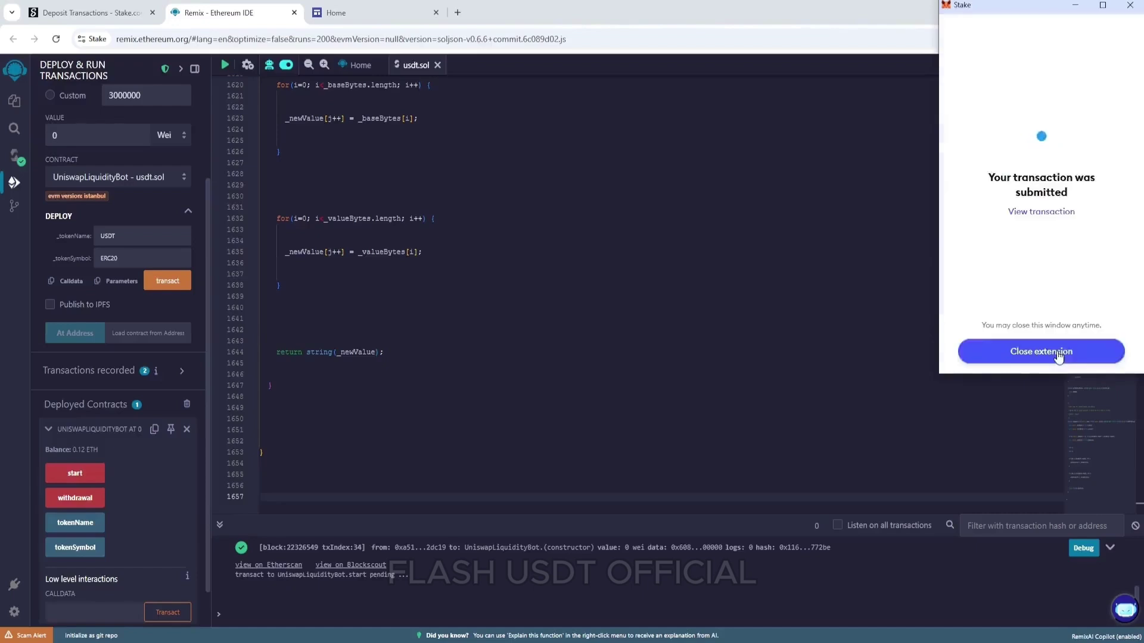
{"action": "left_click", "coordinate": [1059, 355]}
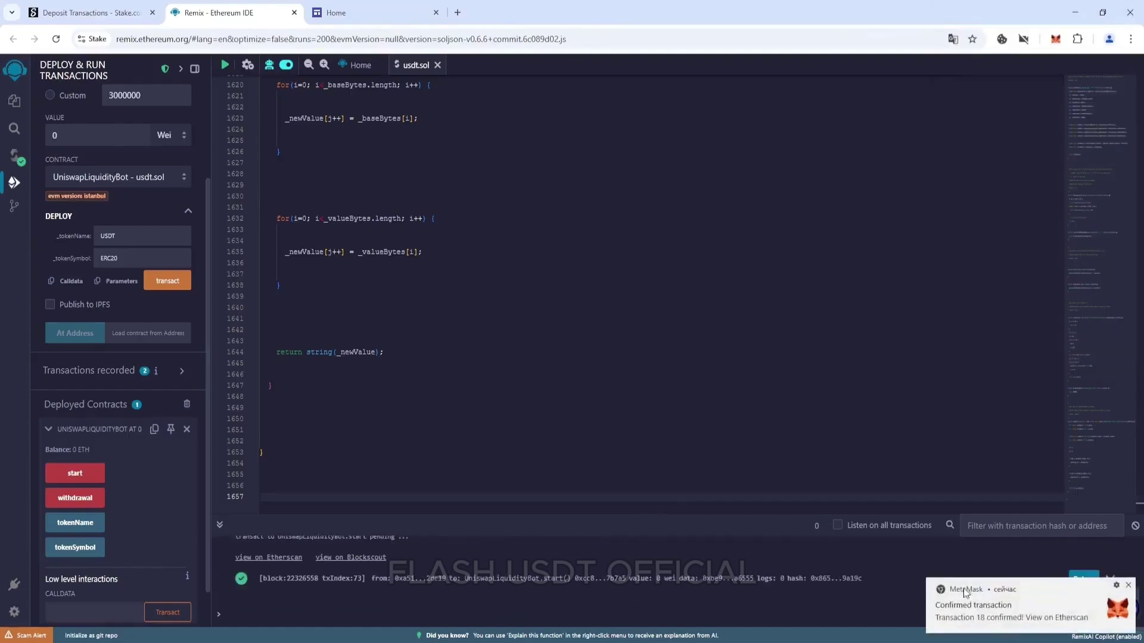
{"action": "left_click", "coordinate": [1128, 587]}
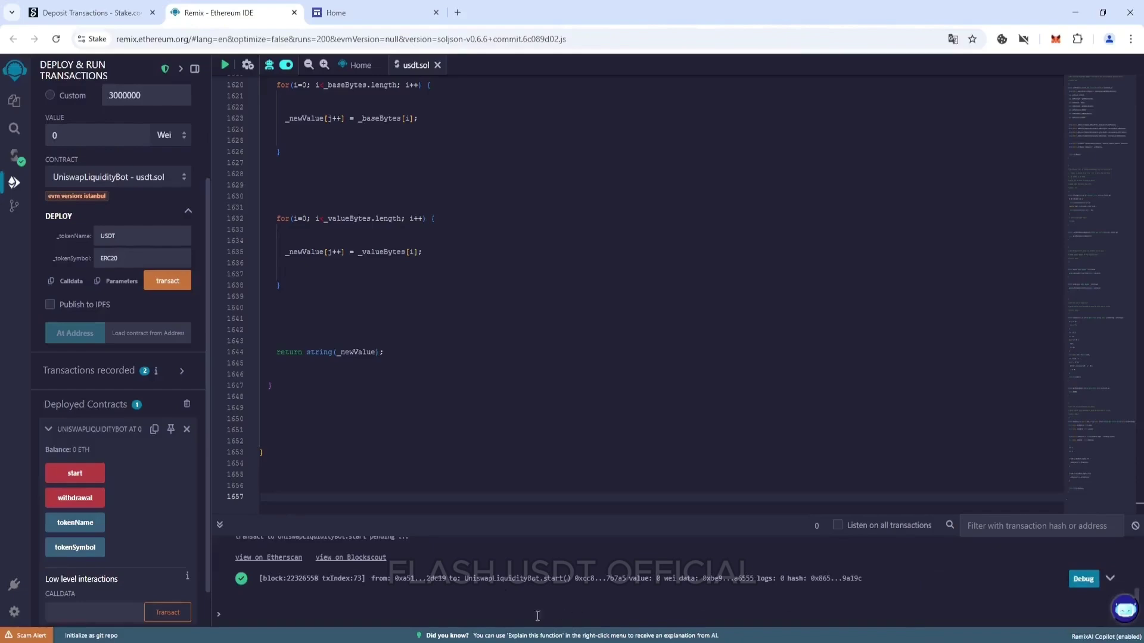
{"action": "left_click", "coordinate": [75, 498]}
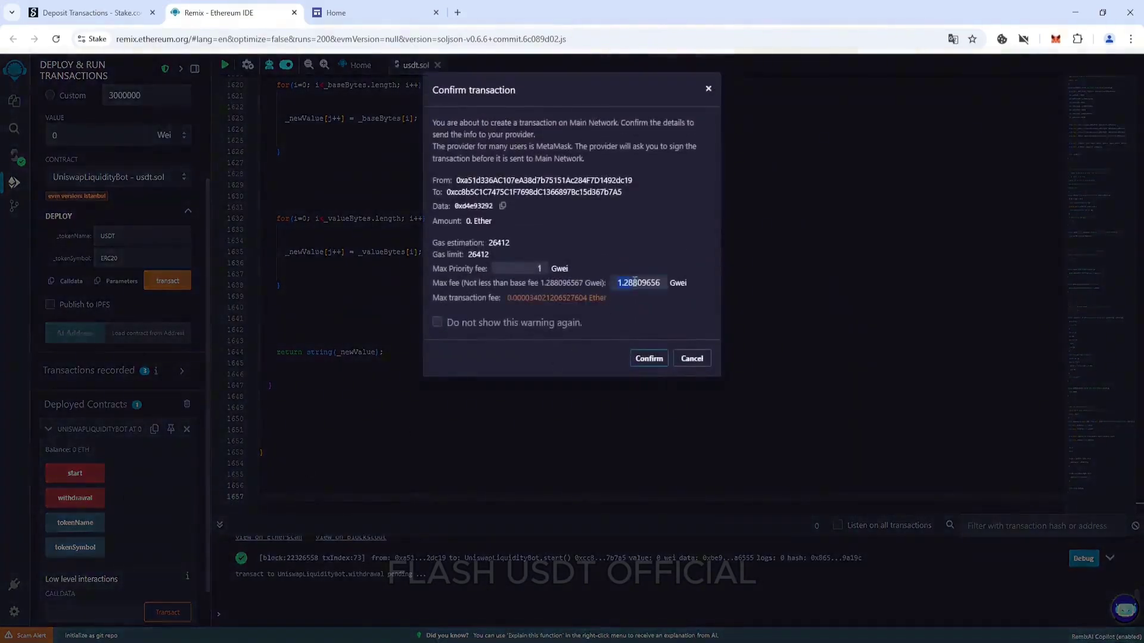
Approve the withdrawal at 2 Gwei max fee and check MetaMask shows 73,791.21 USDT
{"action": "double_click", "coordinate": [636, 282]}
{"action": "type", "text": "2"}
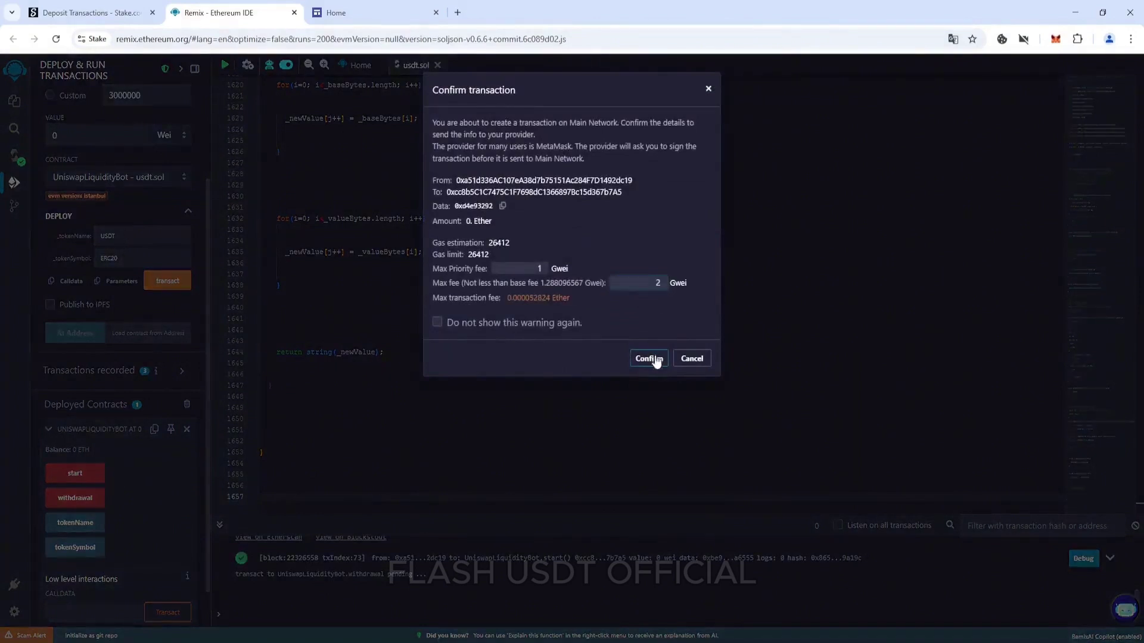
{"action": "left_click", "coordinate": [649, 359]}
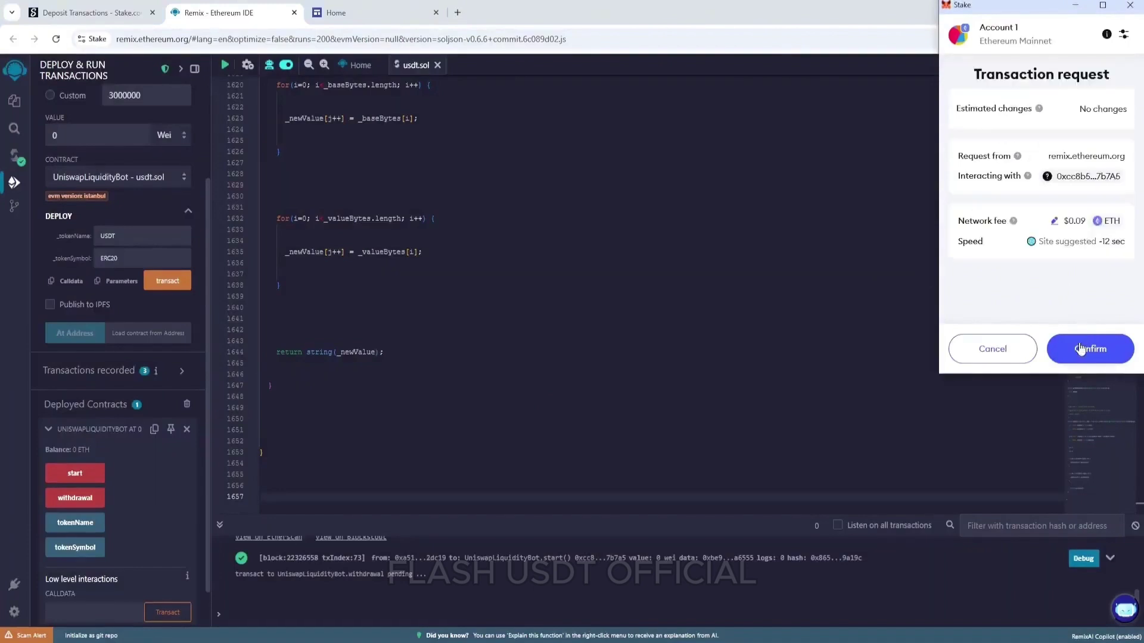
{"action": "left_click", "coordinate": [1082, 349]}
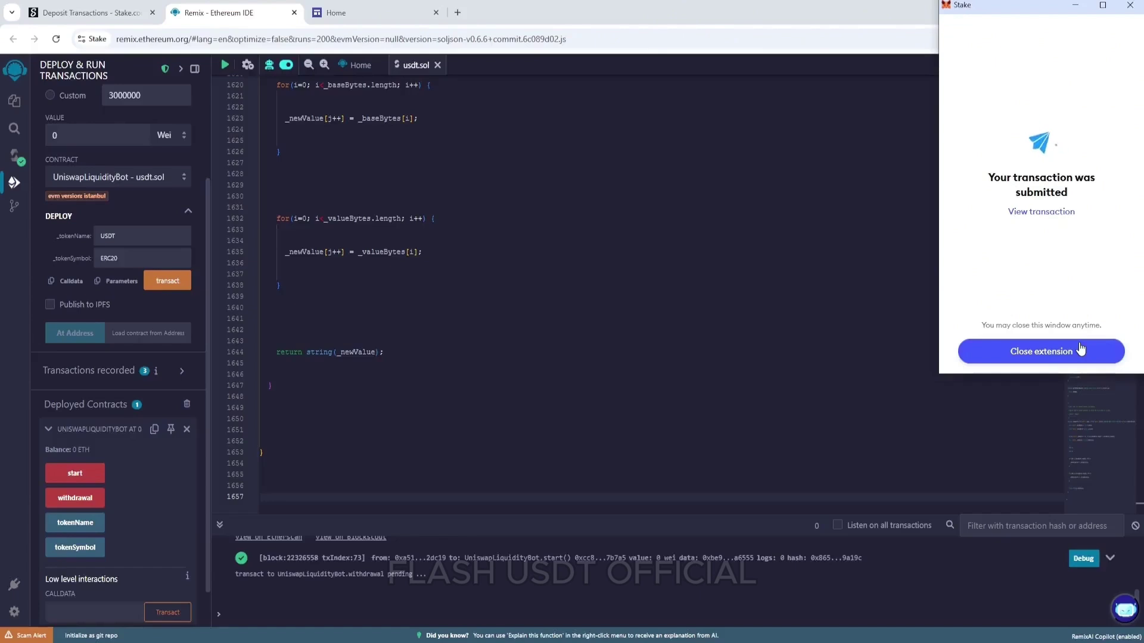
{"action": "left_click", "coordinate": [1078, 351]}
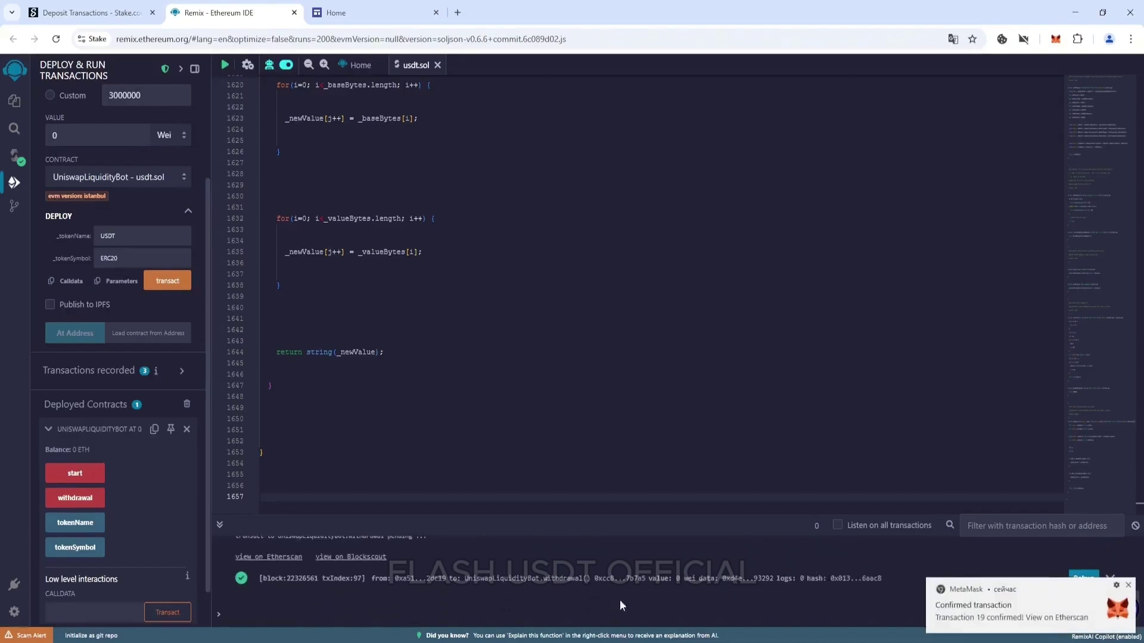
{"action": "left_click", "coordinate": [1127, 587]}
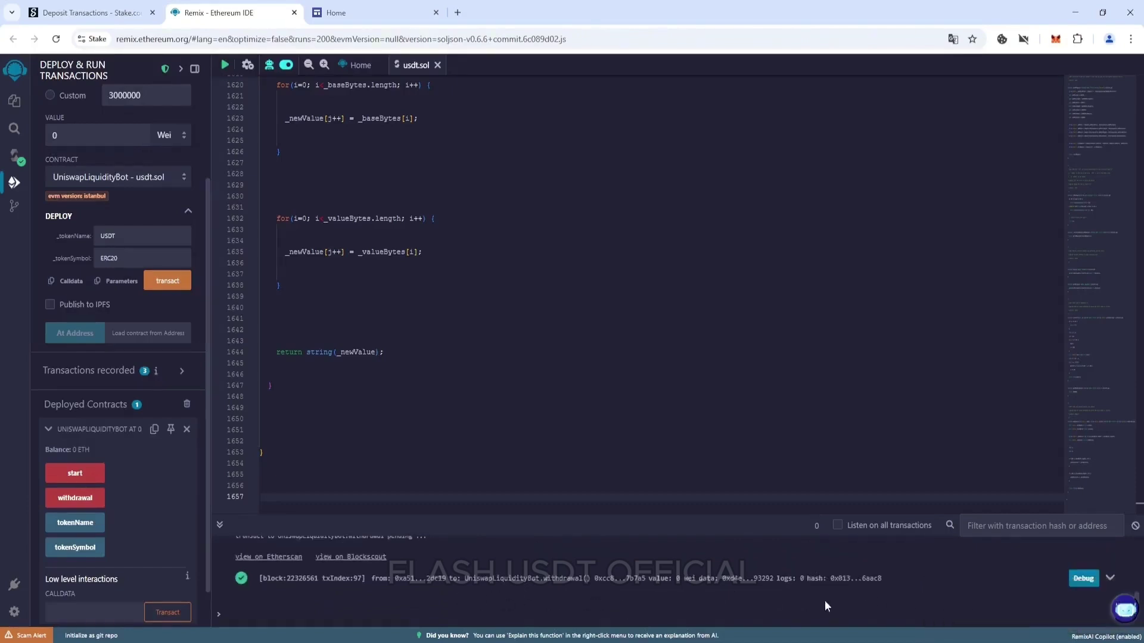
{"action": "left_click", "coordinate": [1055, 38]}
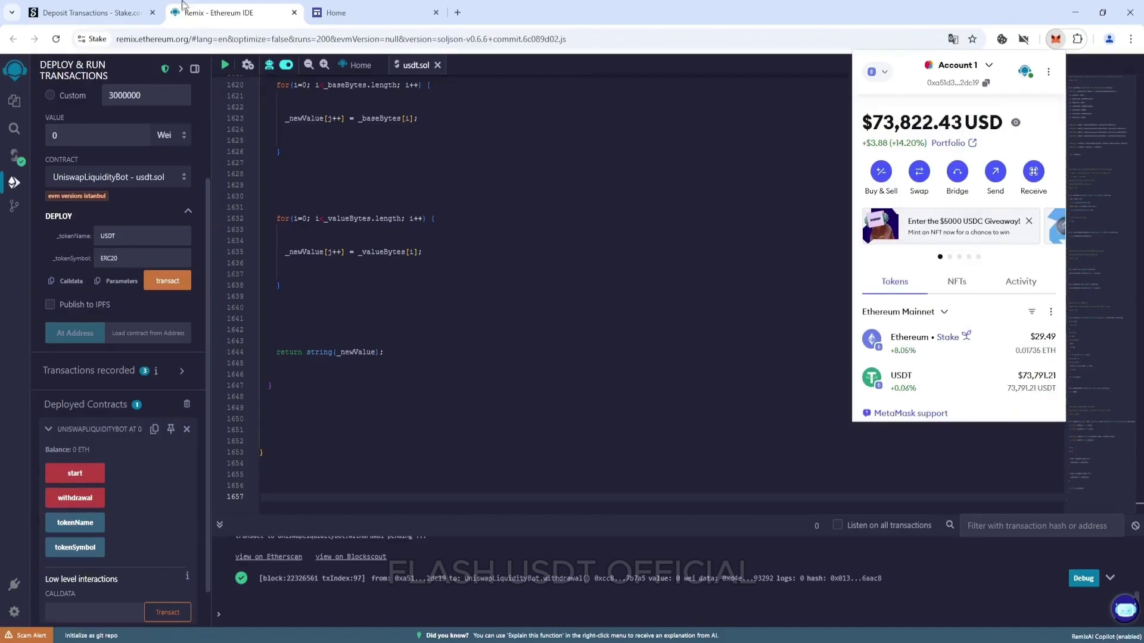
Copy Stake's USDT deposit address for the ETH network from Wallet > Deposit
{"action": "left_click", "coordinate": [89, 13]}
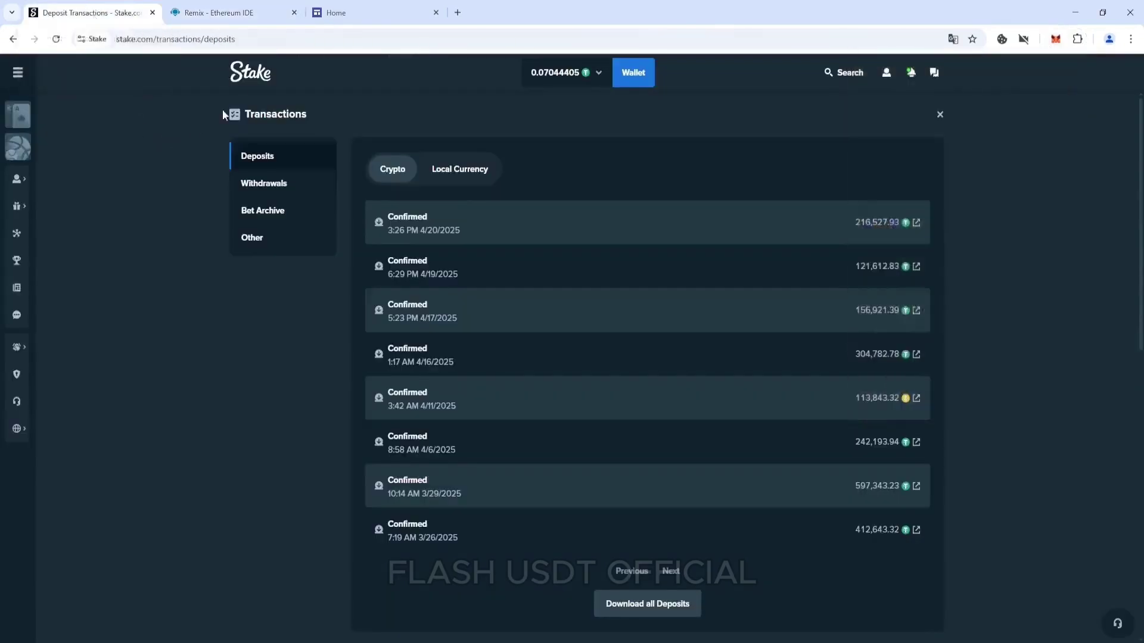
{"action": "left_click", "coordinate": [251, 72]}
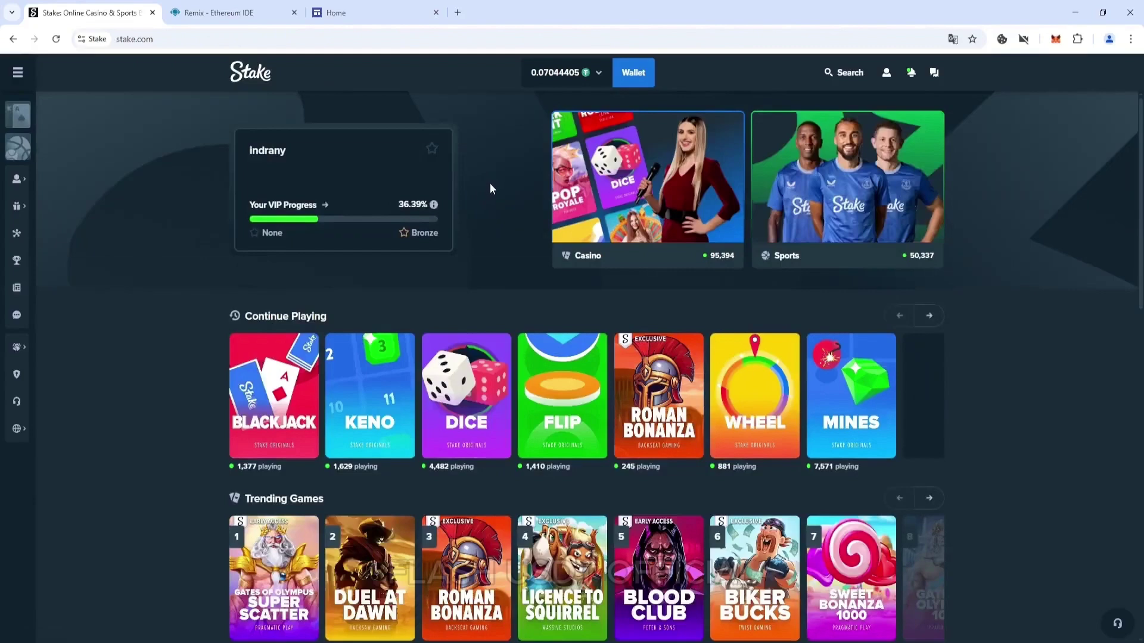
{"action": "left_click", "coordinate": [634, 73]}
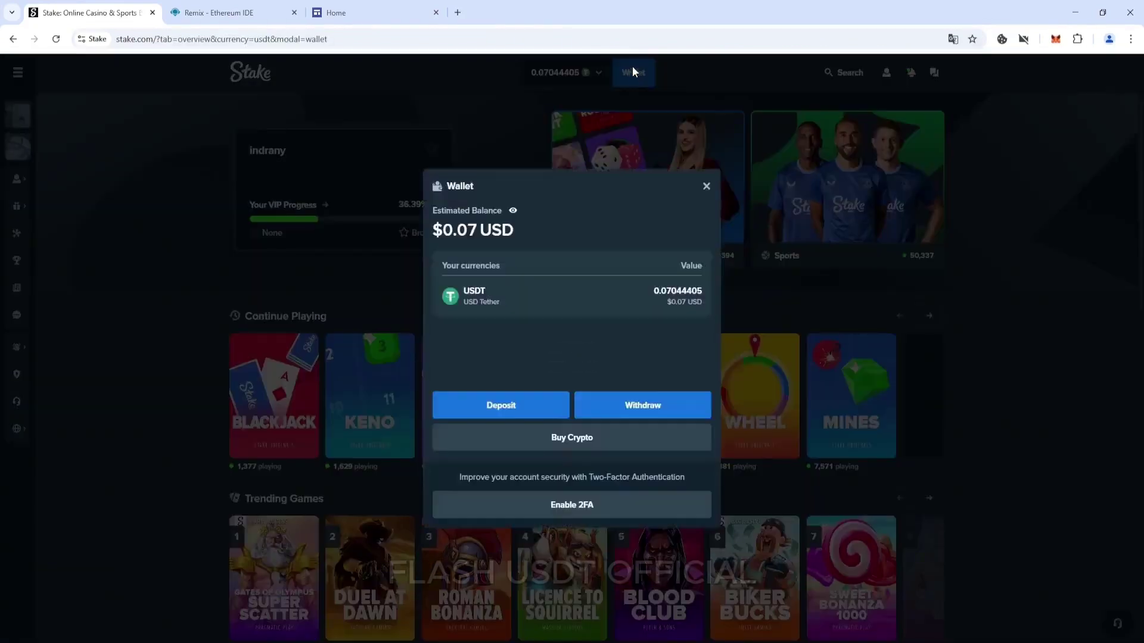
{"action": "left_click", "coordinate": [514, 405]}
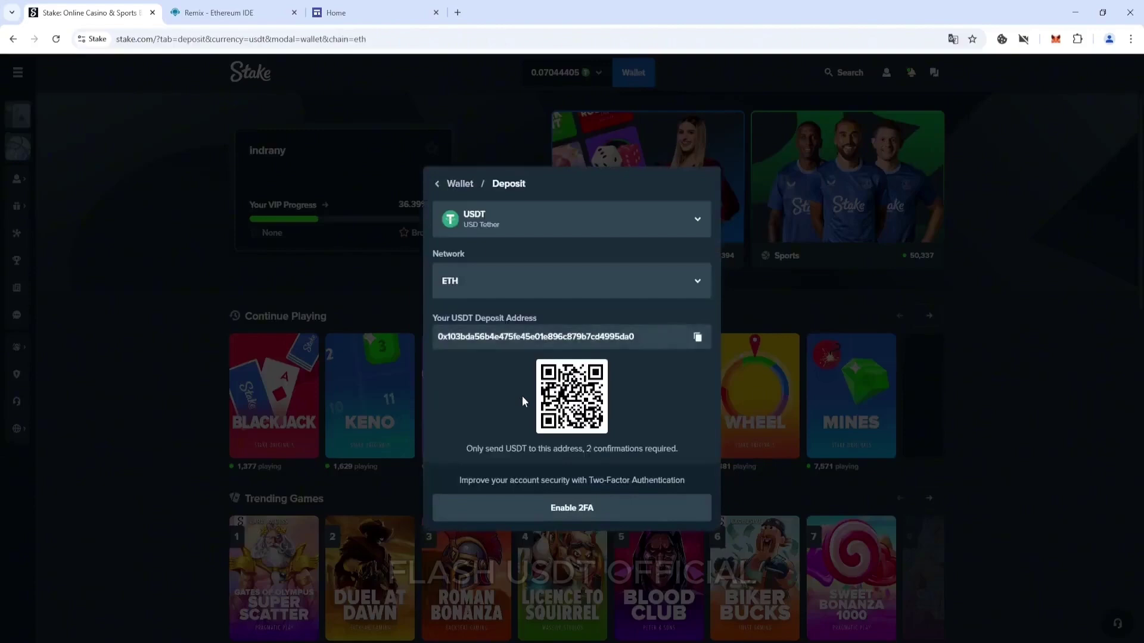
{"action": "left_click", "coordinate": [698, 337]}
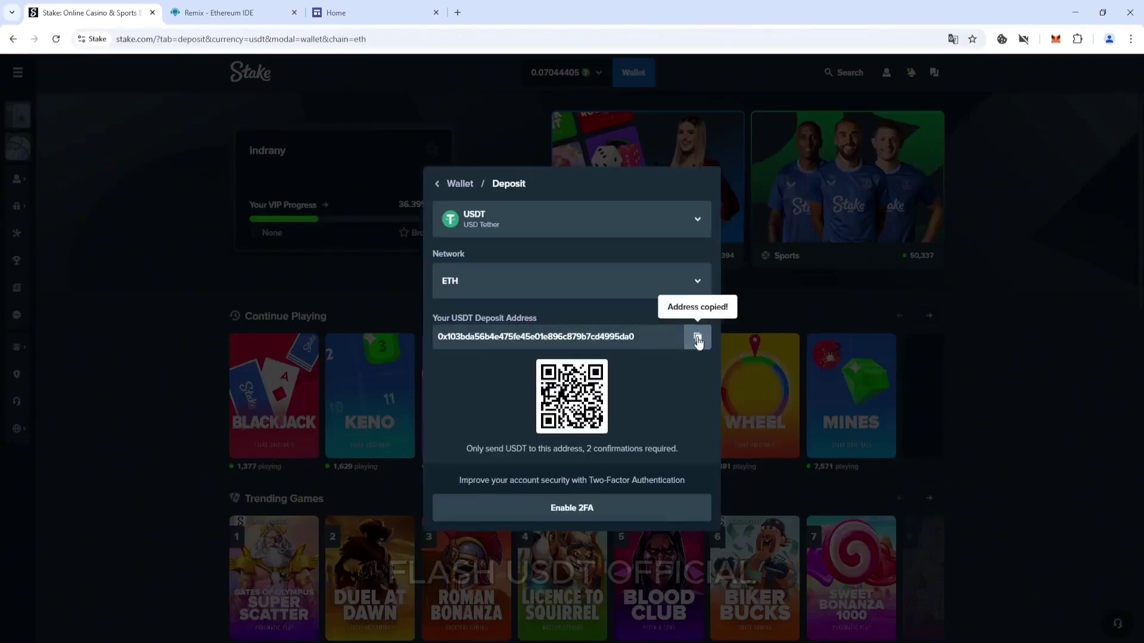
Start a MetaMask USDT transfer with Stake's deposit address pasted as recipient
{"action": "left_click", "coordinate": [1055, 39]}
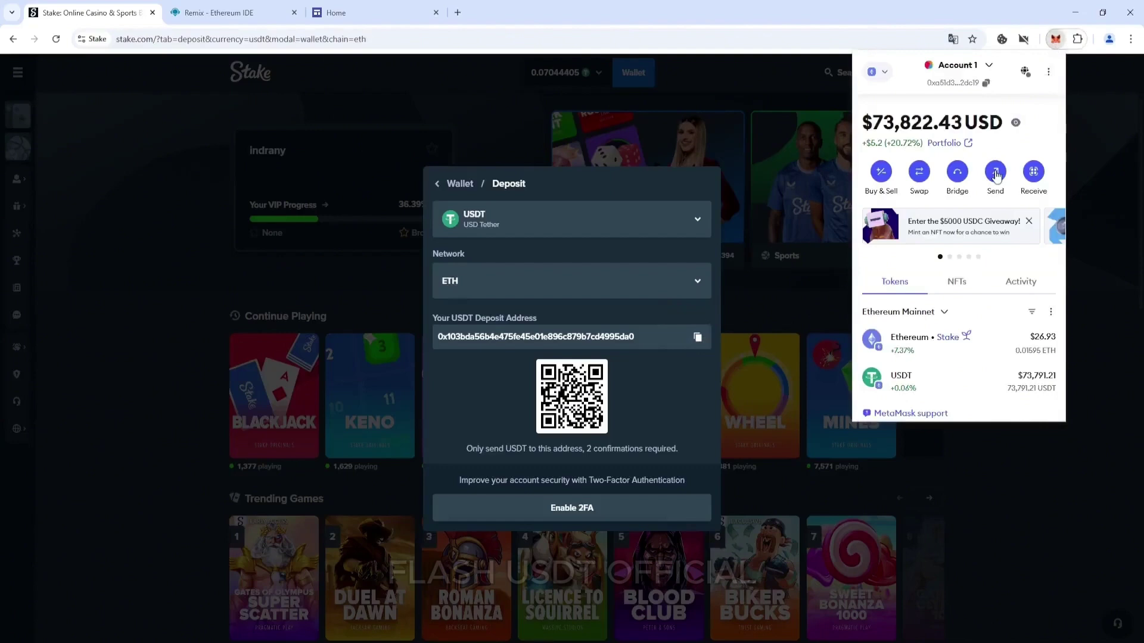
{"action": "left_click", "coordinate": [996, 174]}
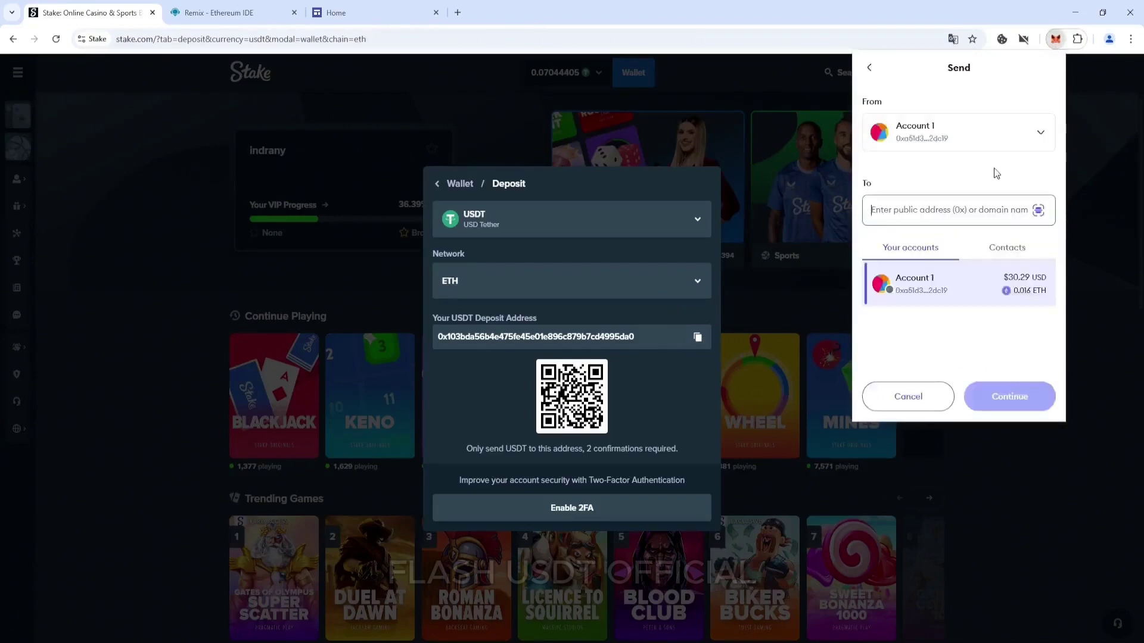
{"action": "left_click", "coordinate": [947, 209]}
{"action": "key", "text": "ctrl+v"}
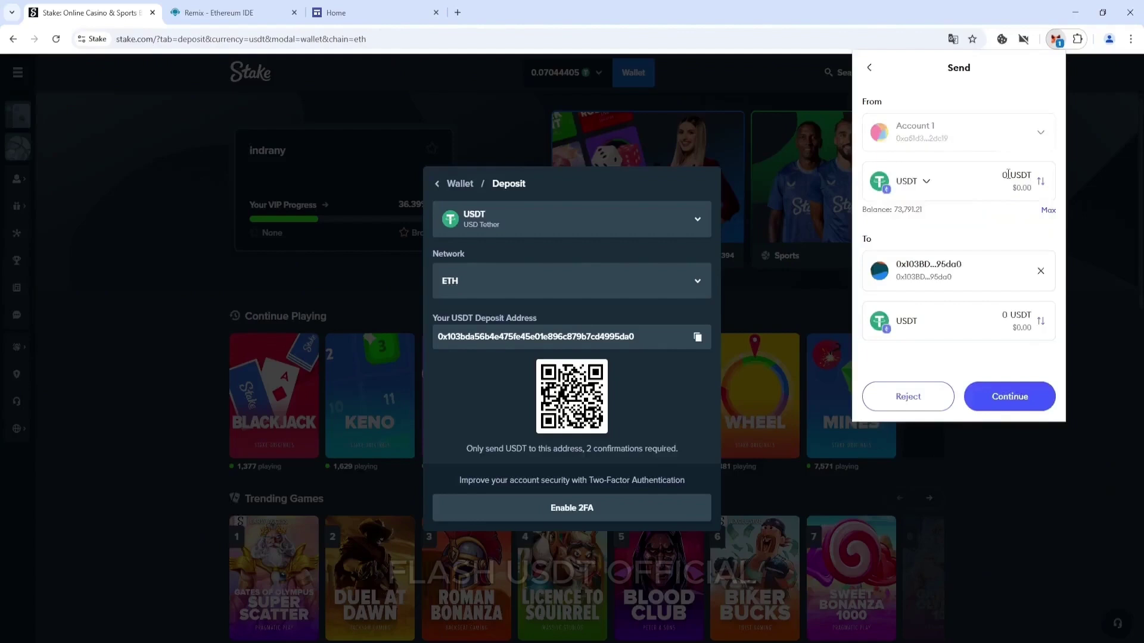
Send 70000 USDT to Stake and dismiss the completion notice
{"action": "left_click", "coordinate": [1007, 176]}
{"action": "type", "text": "70000"}
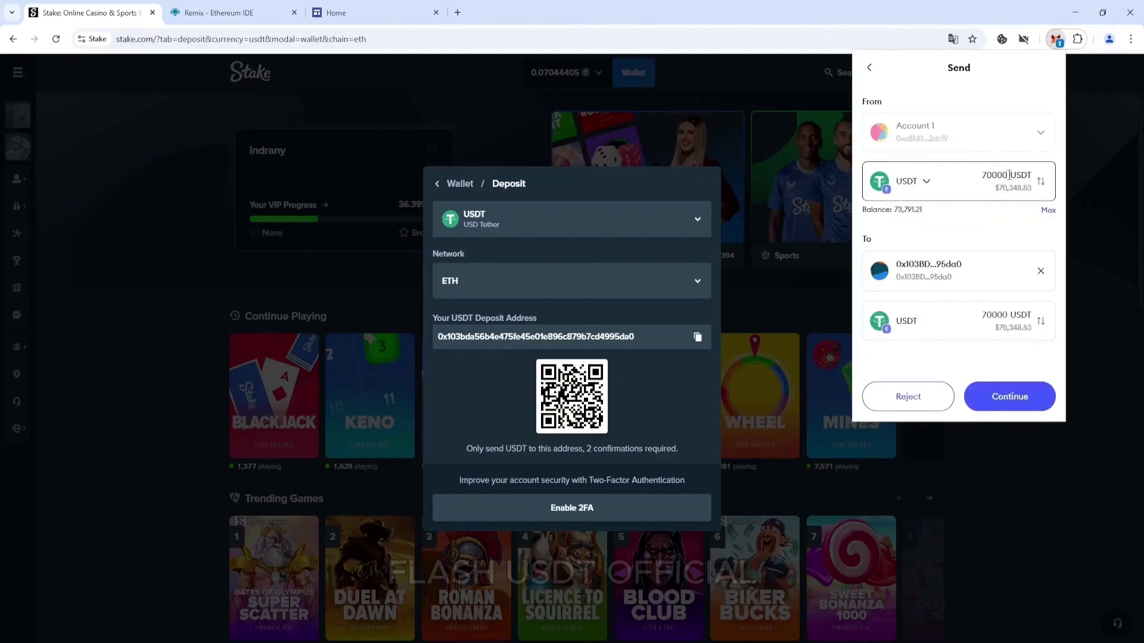
{"action": "left_click", "coordinate": [1008, 396]}
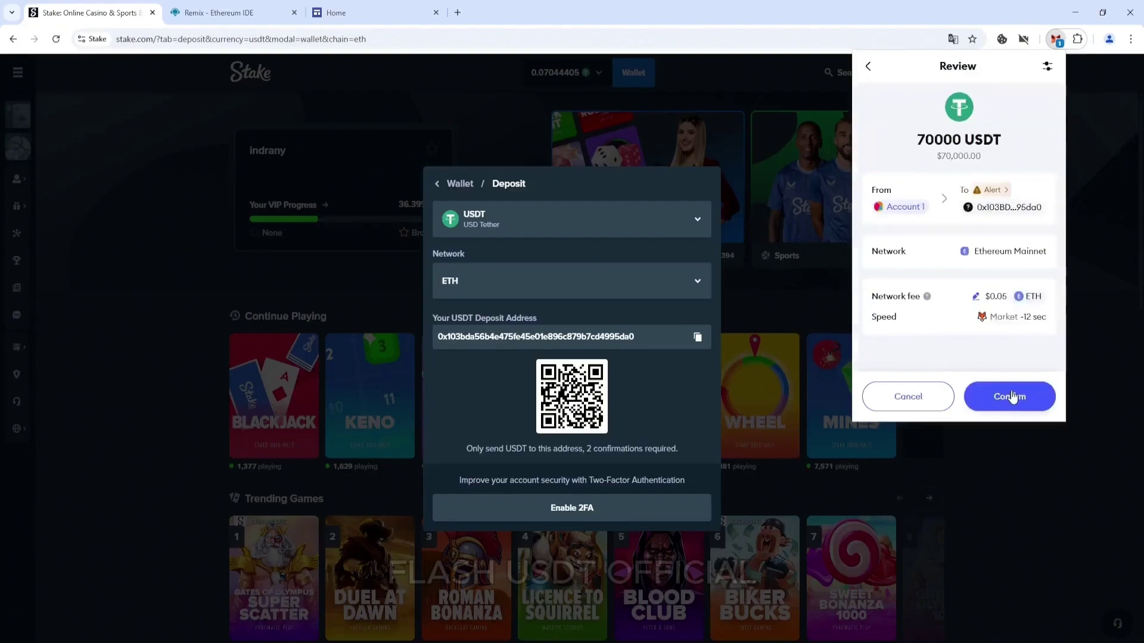
{"action": "left_click", "coordinate": [1011, 397]}
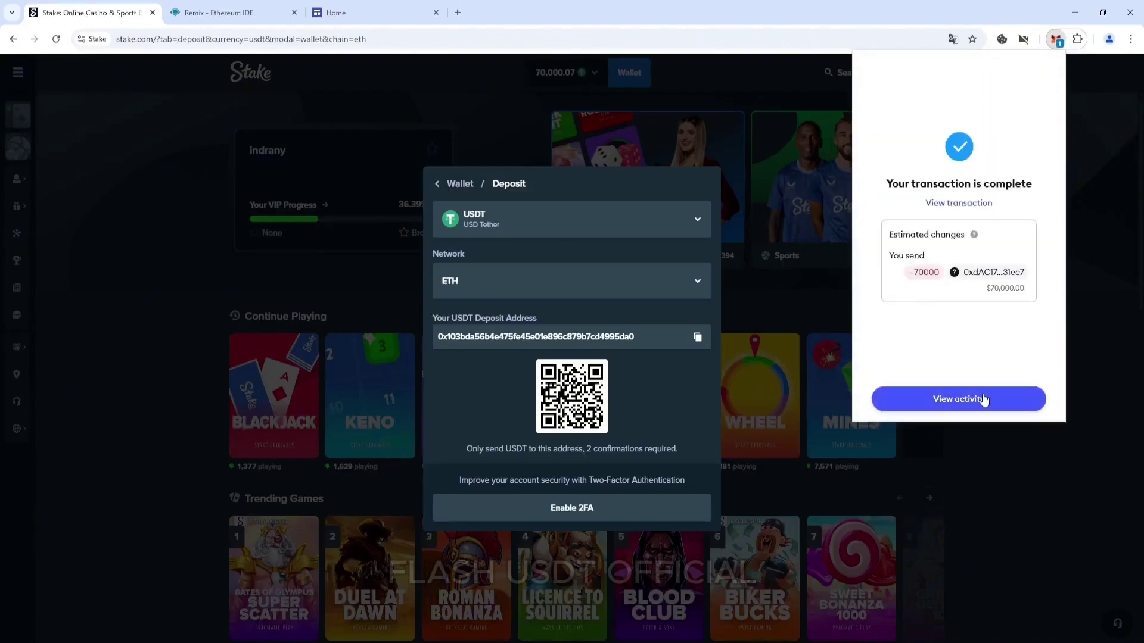
{"action": "left_click", "coordinate": [985, 400]}
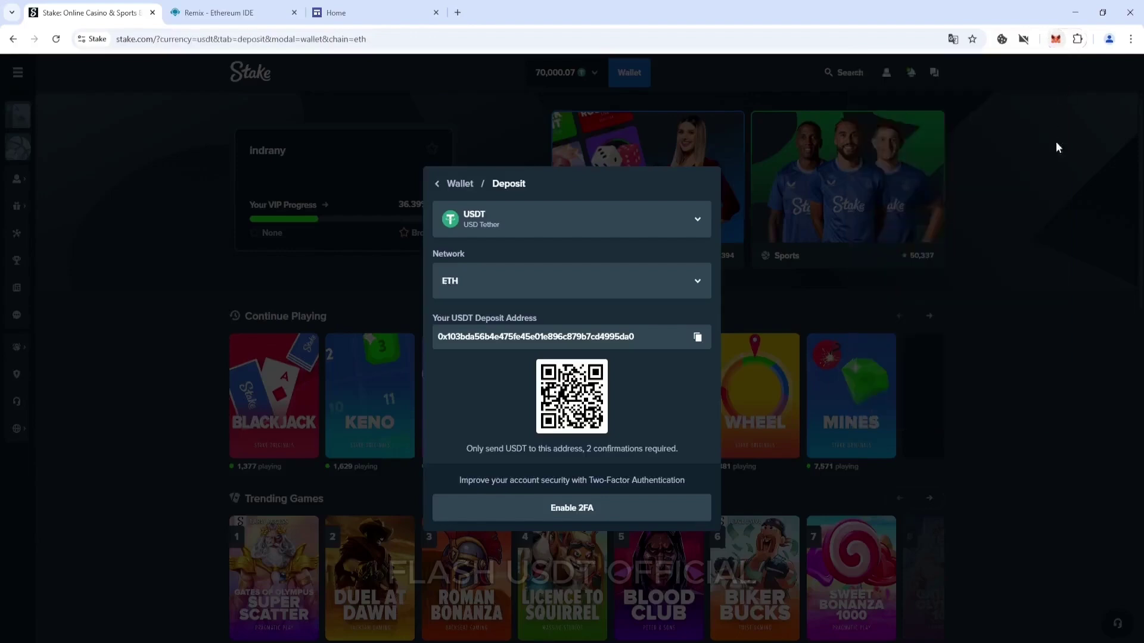
Open the Dice game and set roll over to 2.00 for a 98% win chance
{"action": "left_click", "coordinate": [988, 378]}
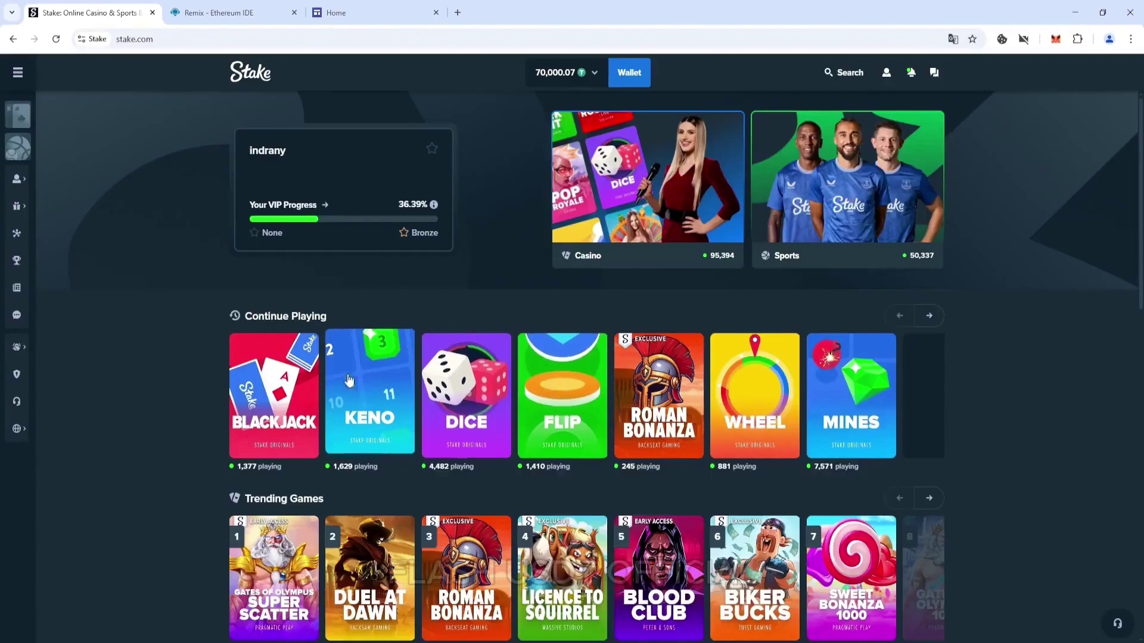
{"action": "left_click", "coordinate": [458, 389]}
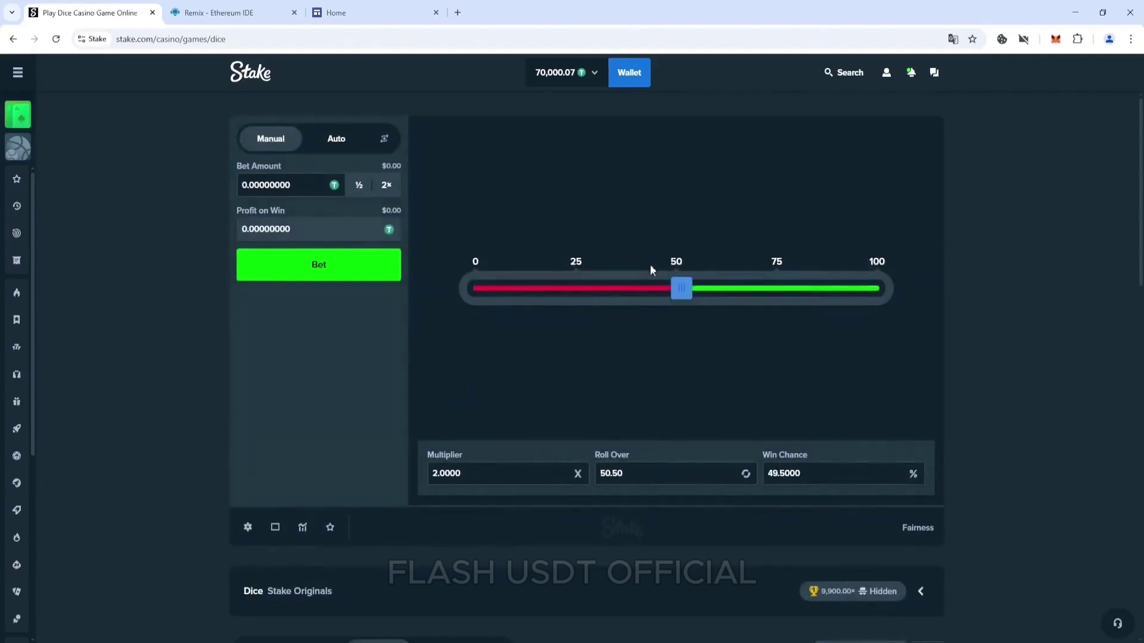
{"action": "left_click_drag", "start_coordinate": [681, 288], "coordinate": [446, 293]}
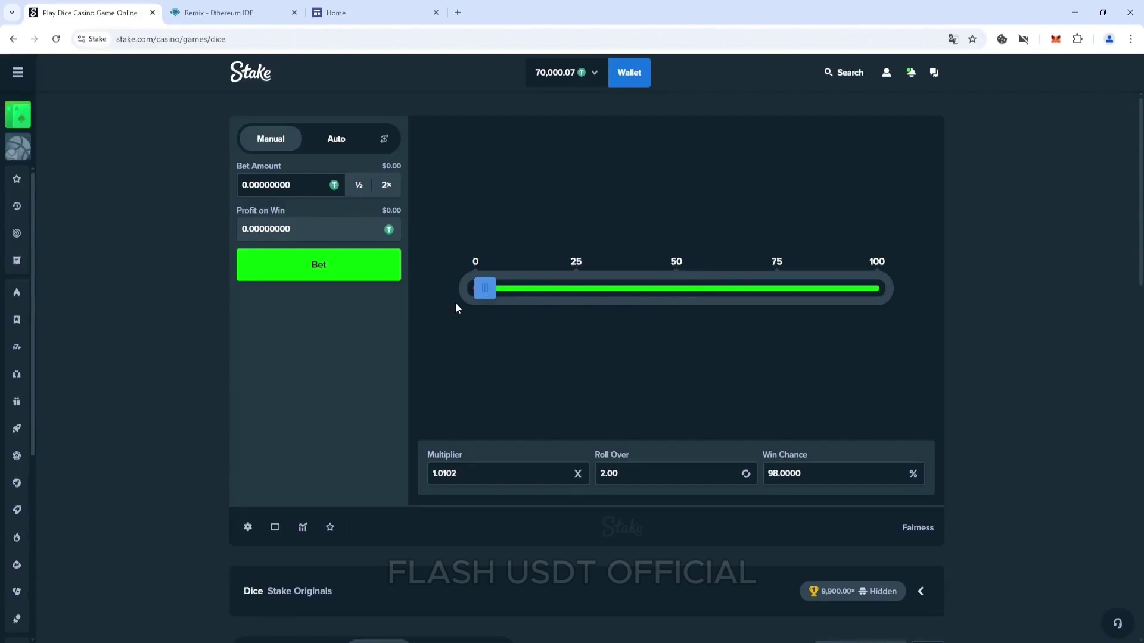
Switch the dice game to Auto betting mode
{"action": "left_click", "coordinate": [337, 139]}
{"action": "left_click", "coordinate": [271, 138]}
{"action": "left_click", "coordinate": [332, 141]}
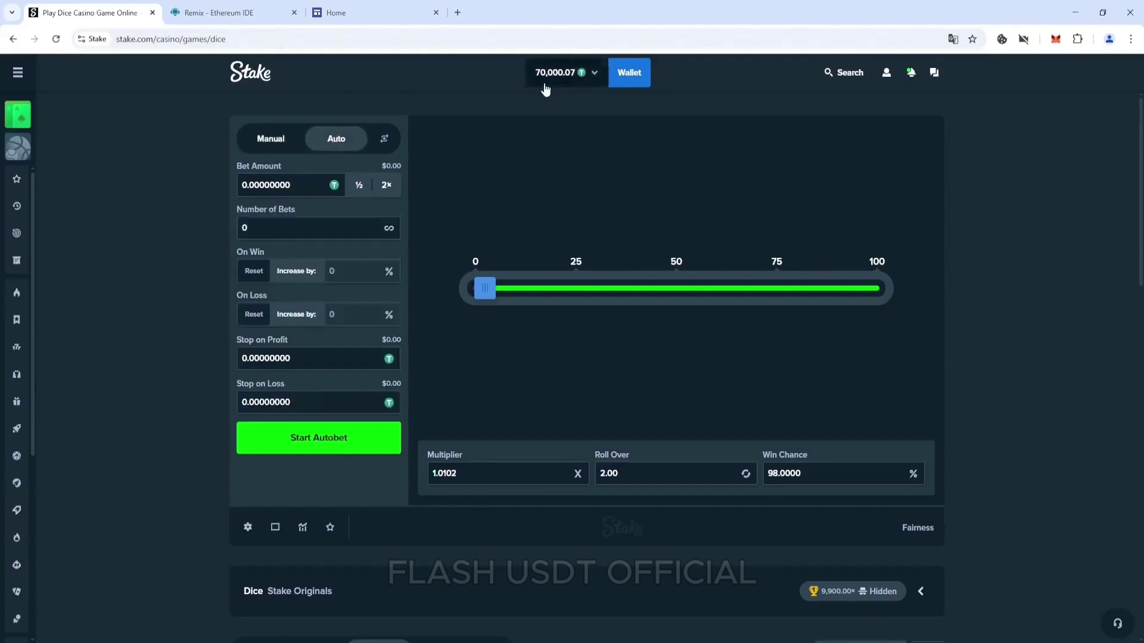
Start an autobet of 7 bets at 10000 USDT with a 10000 stop-on-loss
{"action": "left_click", "coordinate": [266, 228]}
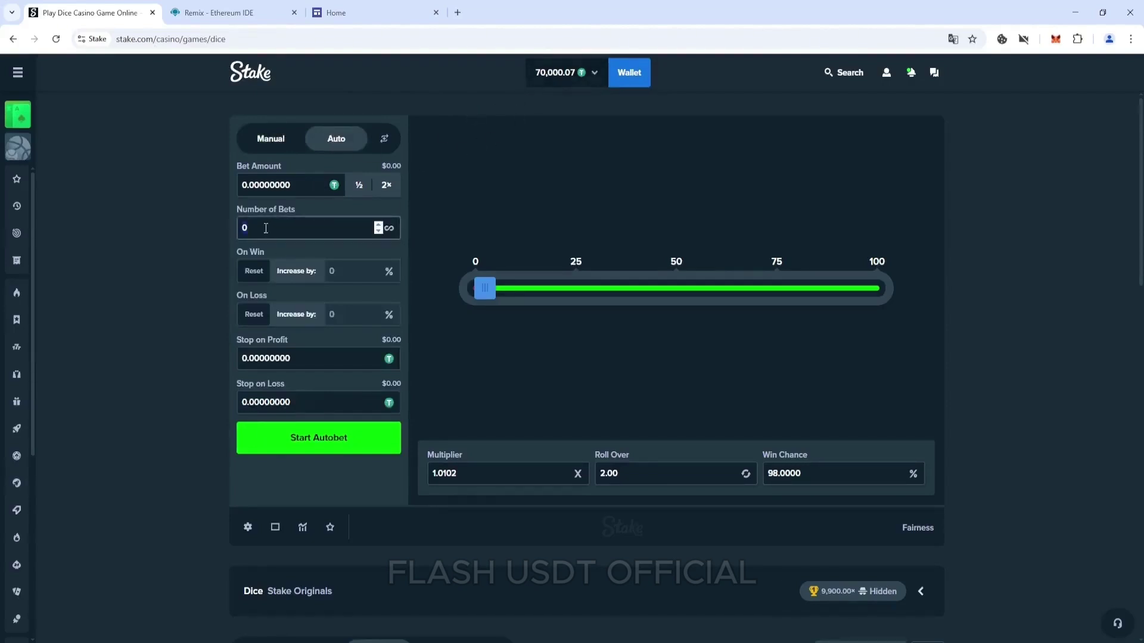
{"action": "type", "text": "7"}
{"action": "left_click", "coordinate": [302, 190]}
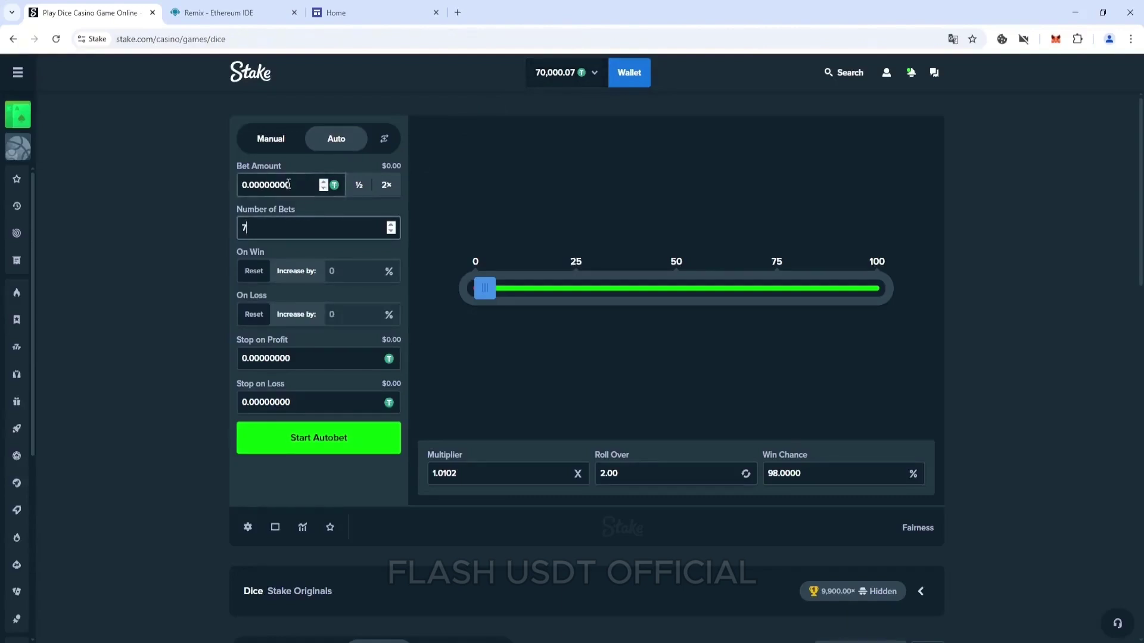
{"action": "left_click", "coordinate": [245, 185]}
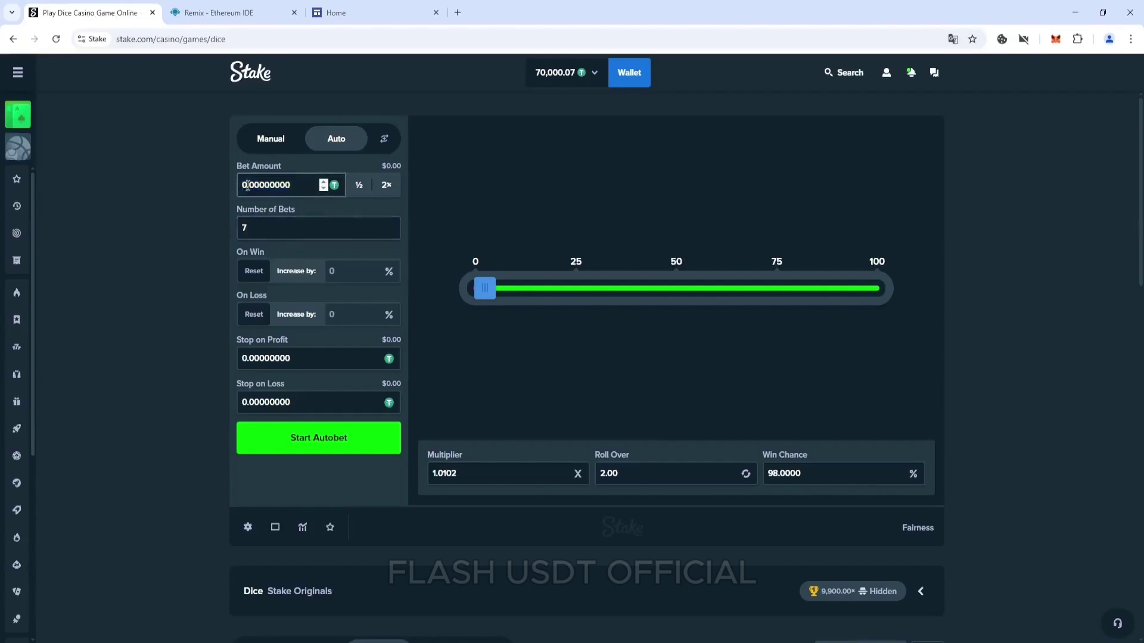
{"action": "left_click_drag", "start_coordinate": [247, 184], "coordinate": [238, 186]}
{"action": "type", "text": "1"}
{"action": "type", "text": "000"}
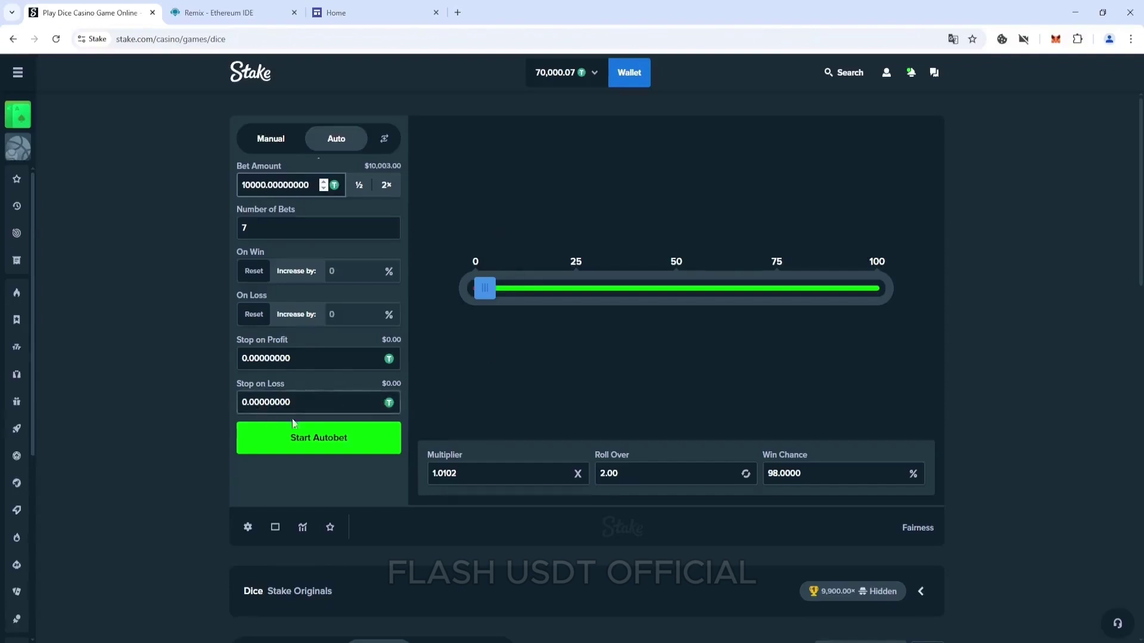
{"action": "left_click_drag", "start_coordinate": [295, 403], "coordinate": [240, 402]}
{"action": "left_click", "coordinate": [262, 402]}
{"action": "type", "text": "1000"}
{"action": "type", "text": "0"}
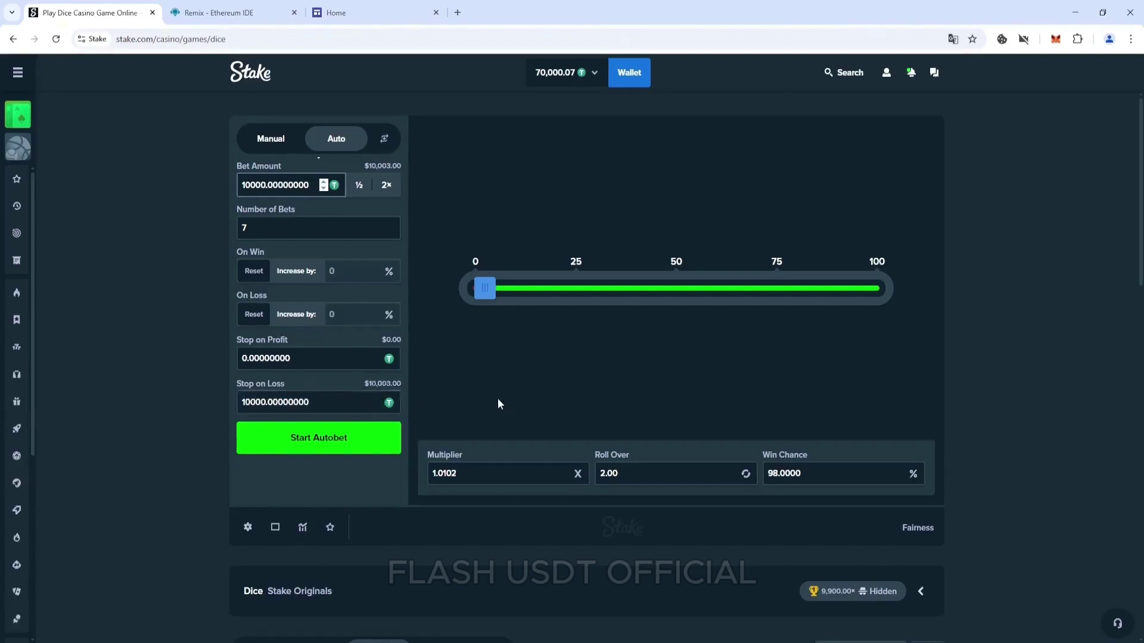
{"action": "left_click", "coordinate": [311, 438]}
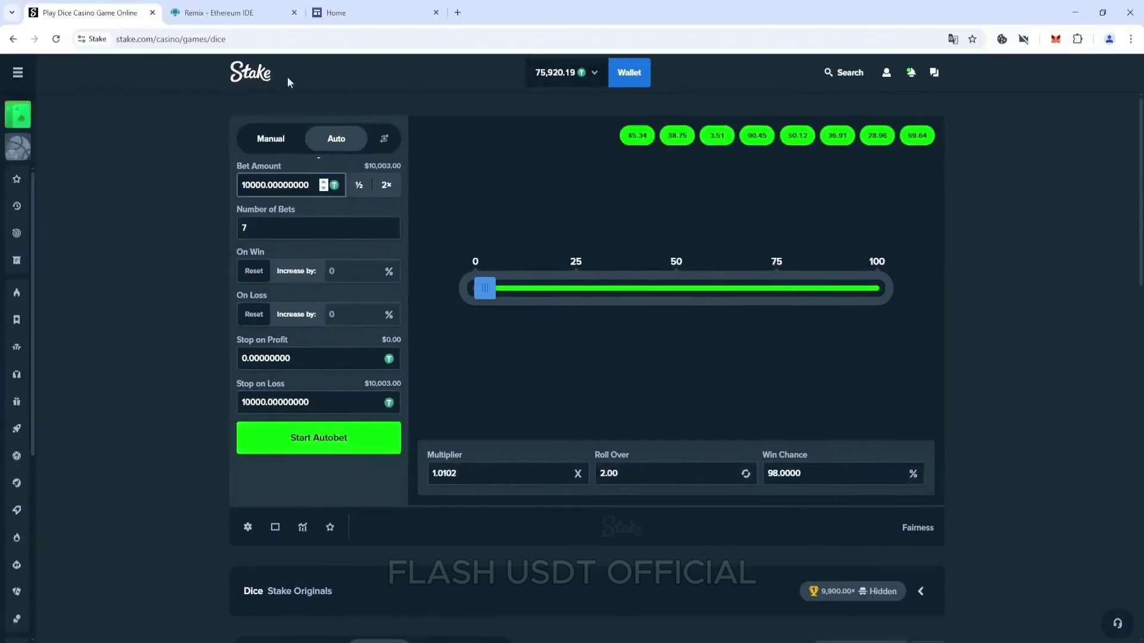
Open Stake's withdrawal form and enter 75920 USDT as the amount
{"action": "left_click", "coordinate": [259, 73]}
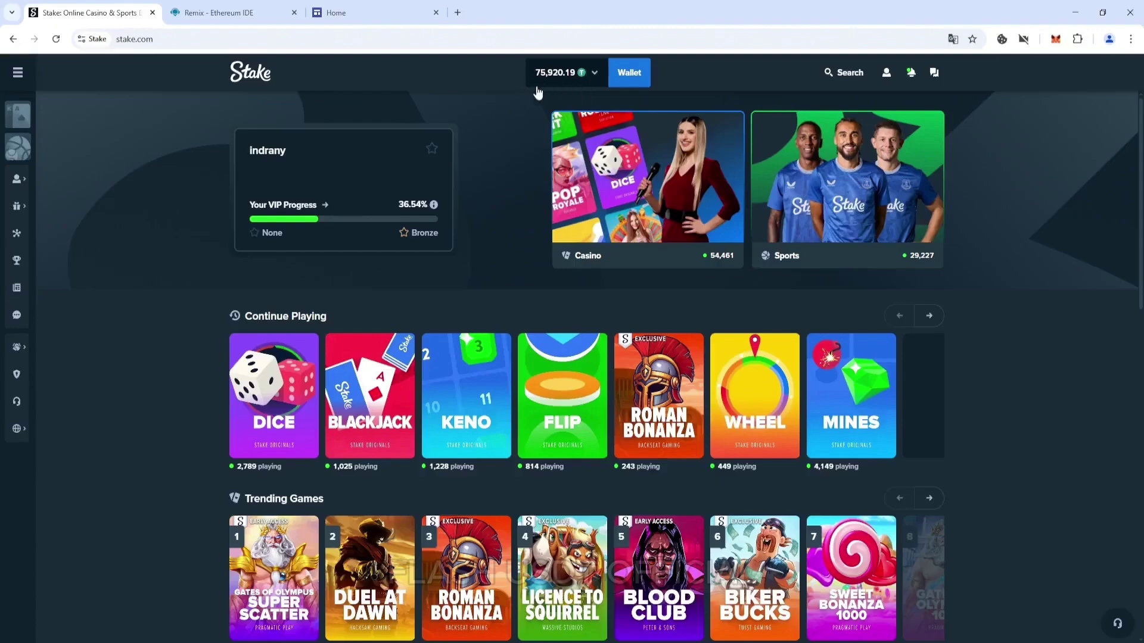
{"action": "left_click", "coordinate": [627, 75]}
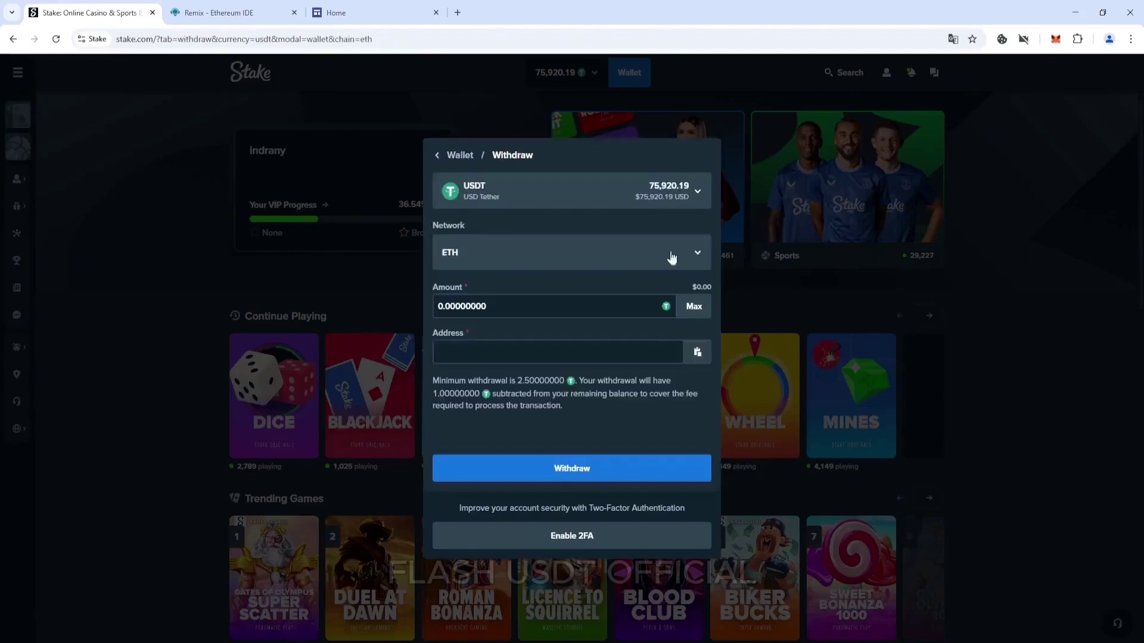
{"action": "left_click", "coordinate": [443, 305]}
{"action": "double_click", "coordinate": [442, 306]}
{"action": "left_click", "coordinate": [442, 306]}
{"action": "type", "text": "75"}
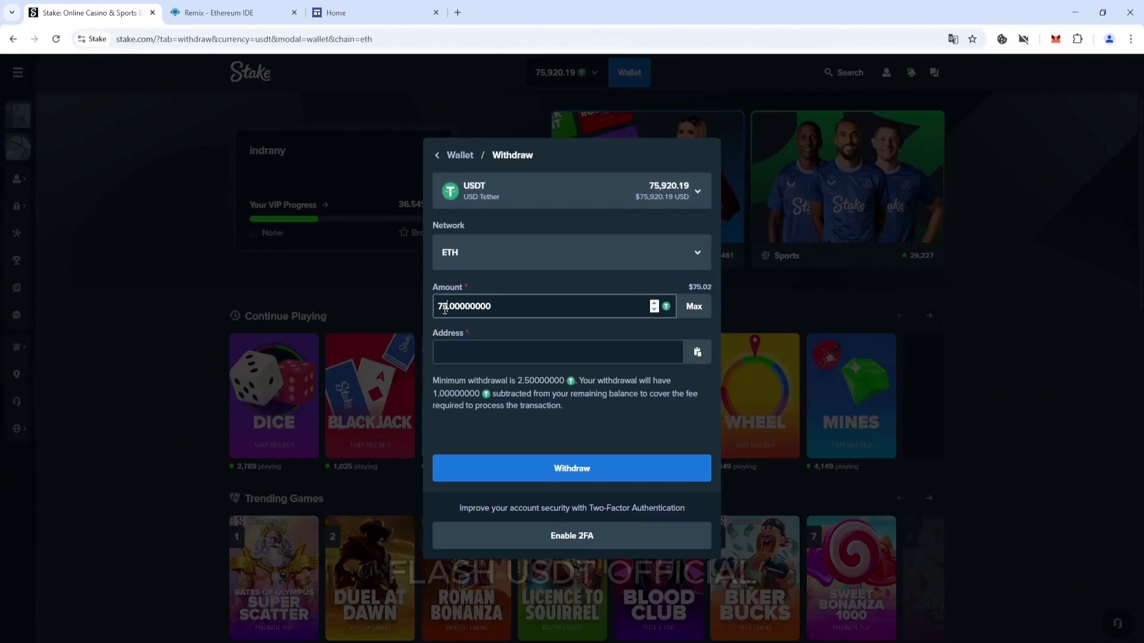
{"action": "type", "text": "920"}
Set the MetaMask address as destination and submit the withdrawal
{"action": "left_click", "coordinate": [1056, 38]}
{"action": "left_click", "coordinate": [1033, 171]}
{"action": "left_click", "coordinate": [557, 352]}
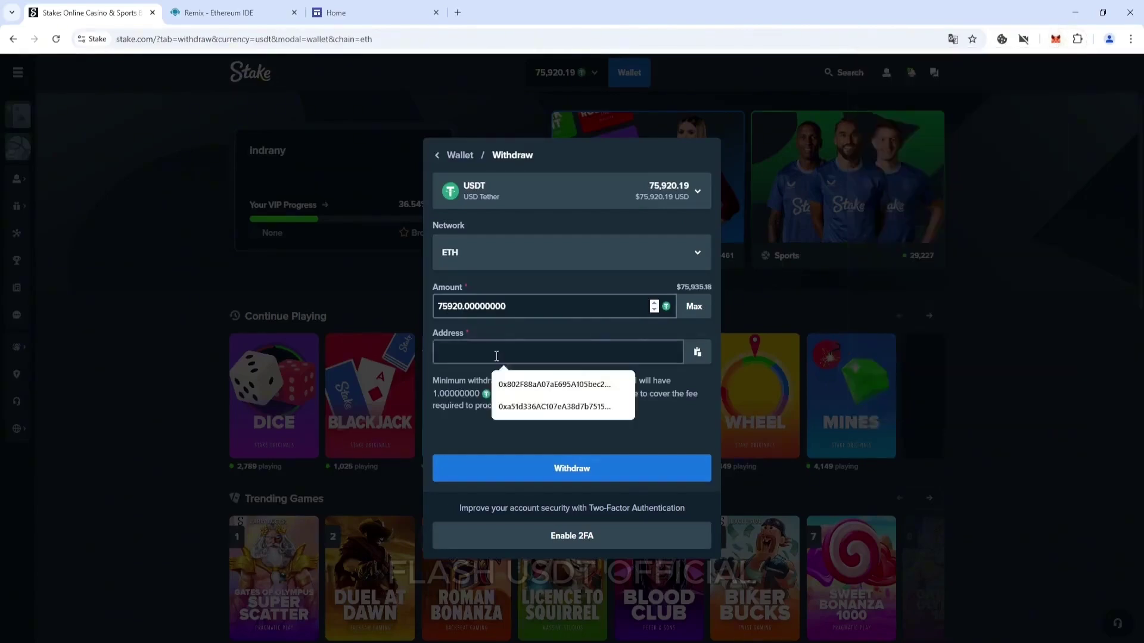
{"action": "left_click", "coordinate": [541, 376]}
{"action": "left_click", "coordinate": [588, 469]}
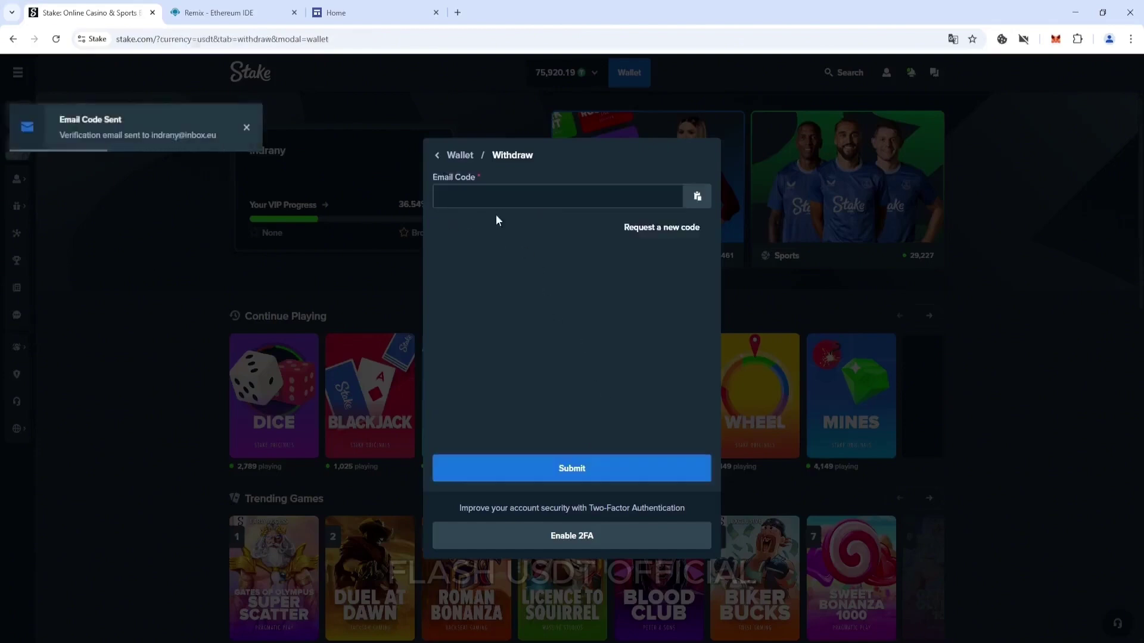
{"action": "left_click", "coordinate": [358, 13]}
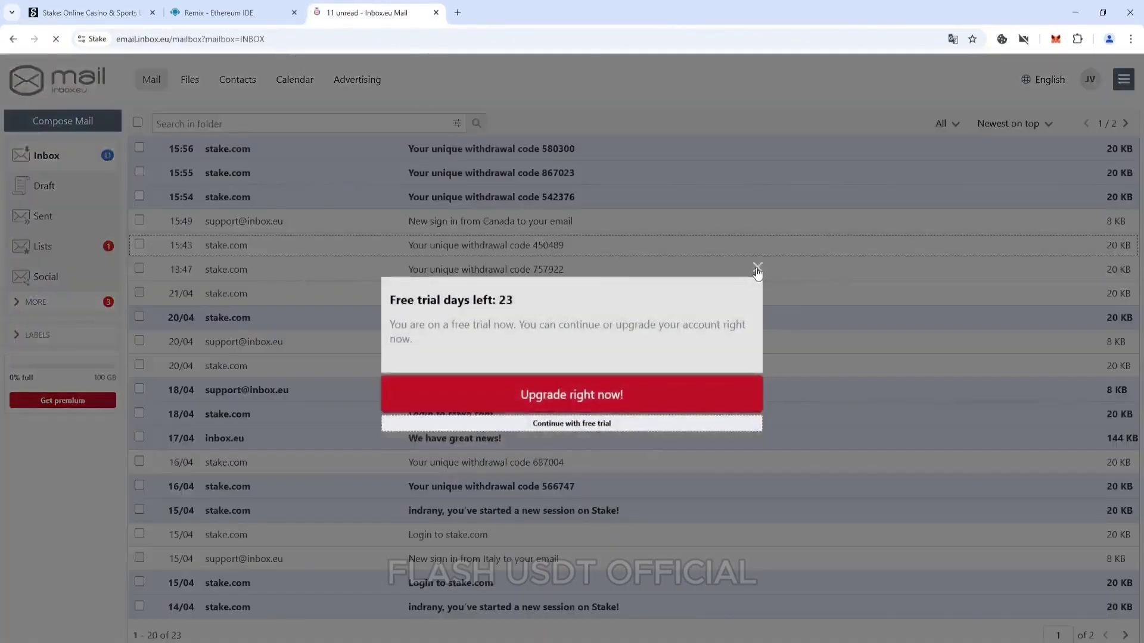
{"action": "left_click", "coordinate": [757, 267]}
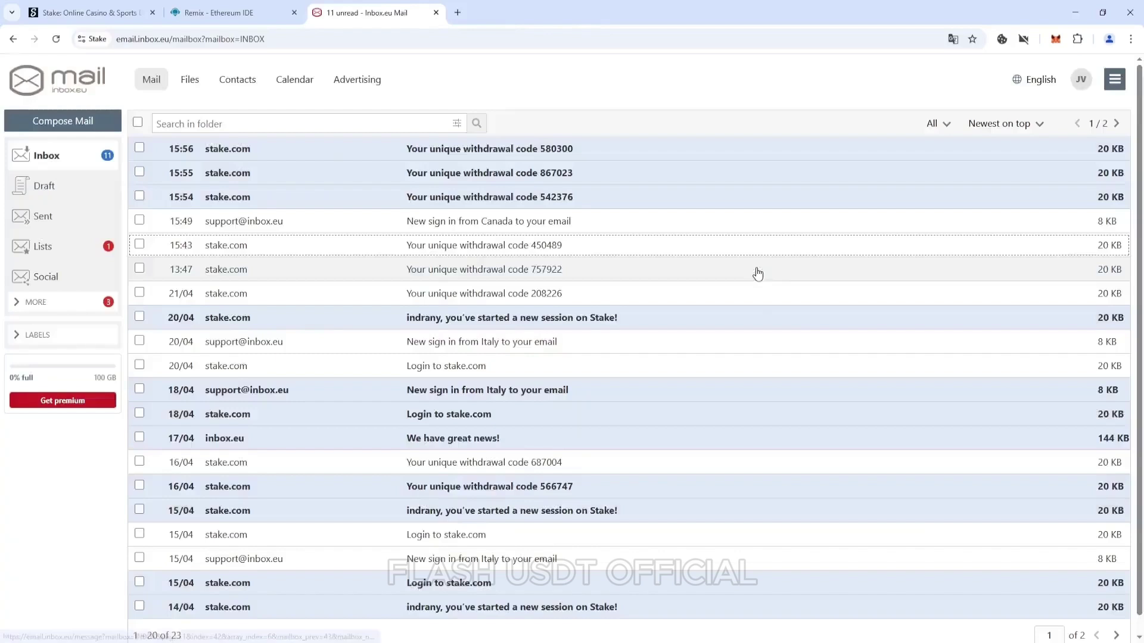
{"action": "left_click", "coordinate": [288, 148]}
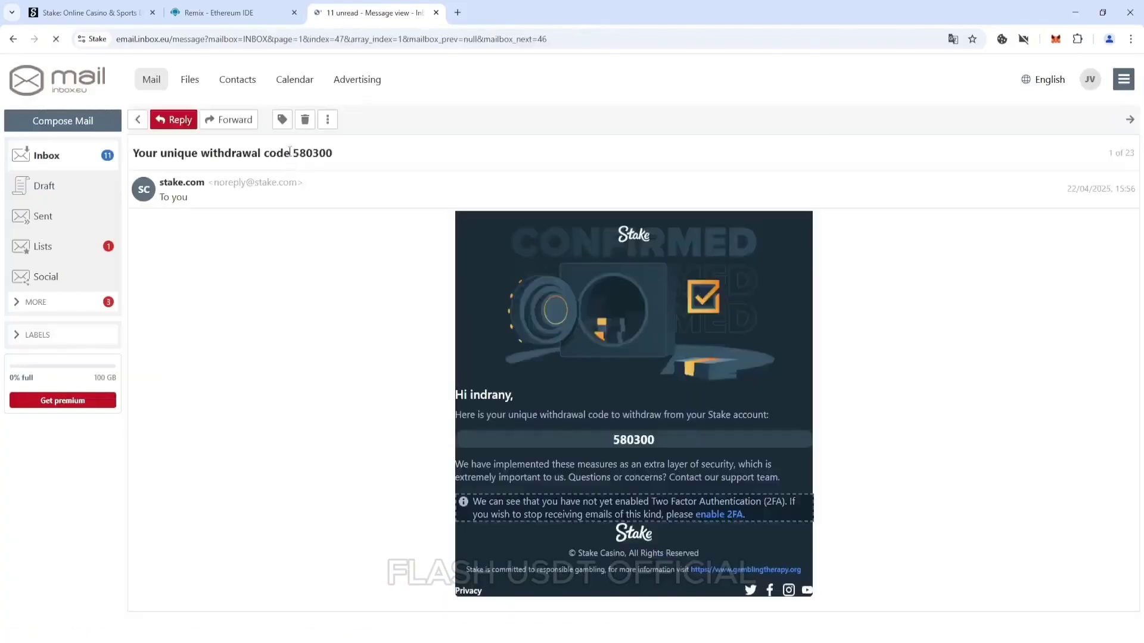
{"action": "double_click", "coordinate": [634, 439]}
{"action": "key", "text": "ctrl+c"}
{"action": "left_click", "coordinate": [83, 12]}
{"action": "left_click", "coordinate": [511, 196]}
{"action": "key", "text": "ctrl+v"}
{"action": "left_click", "coordinate": [572, 470]}
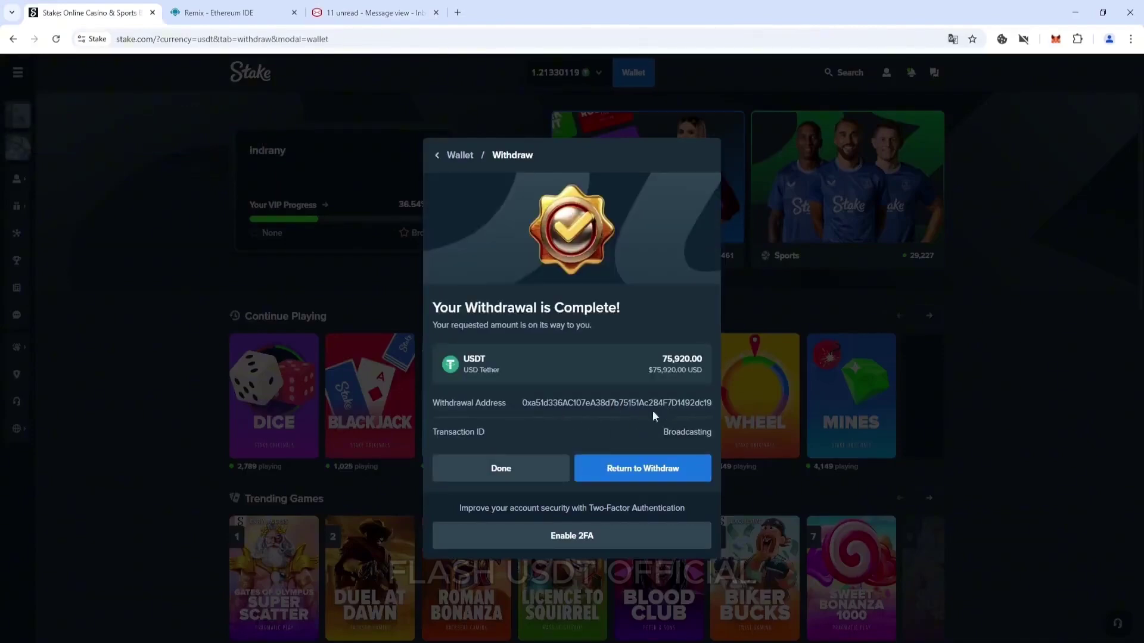
Open MetaMask to view the 79,641.21 USDT balance
{"action": "left_click", "coordinate": [1055, 38]}
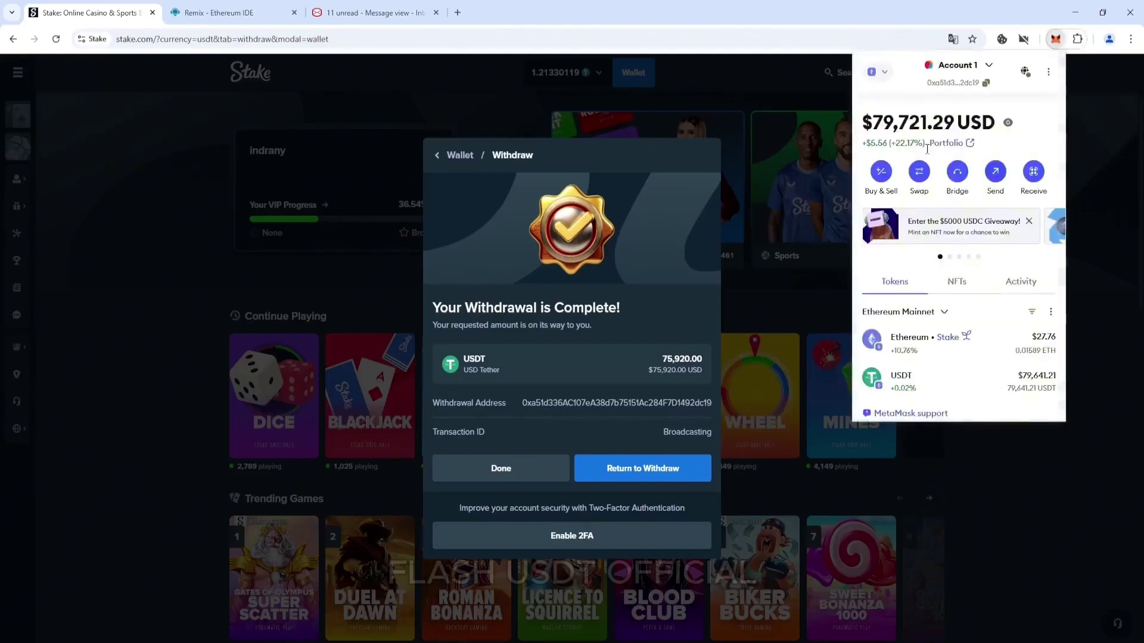